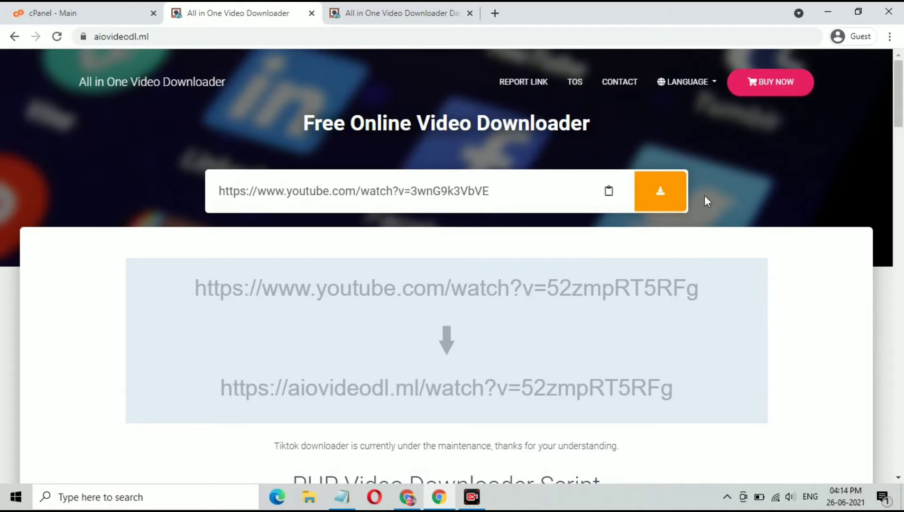
Step: Fetch the YouTube link and review the MP4, WEBM and audio-only download formats listed
{"action": "left_click", "coordinate": [658, 200]}
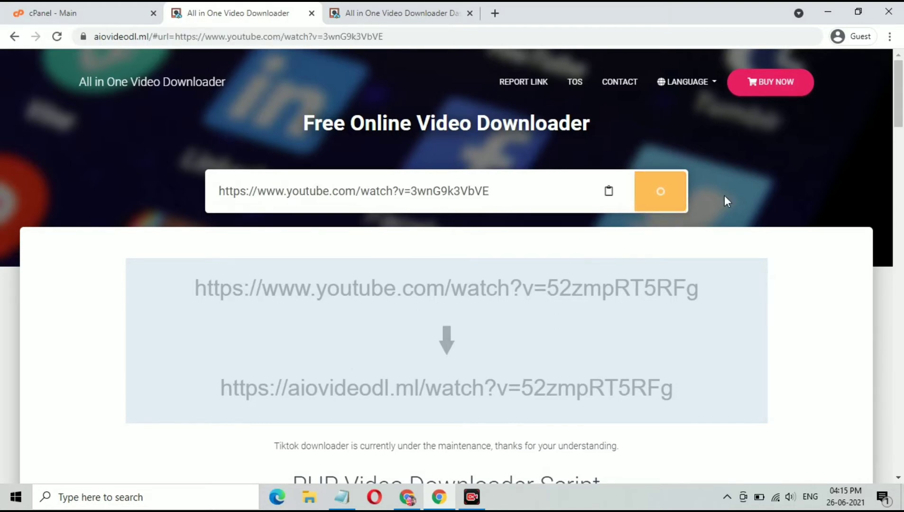
{"action": "scroll", "coordinate": [724, 195], "scroll_direction": "down", "scroll_amount": 15}
{"action": "scroll", "coordinate": [724, 196], "scroll_direction": "down", "scroll_amount": 20}
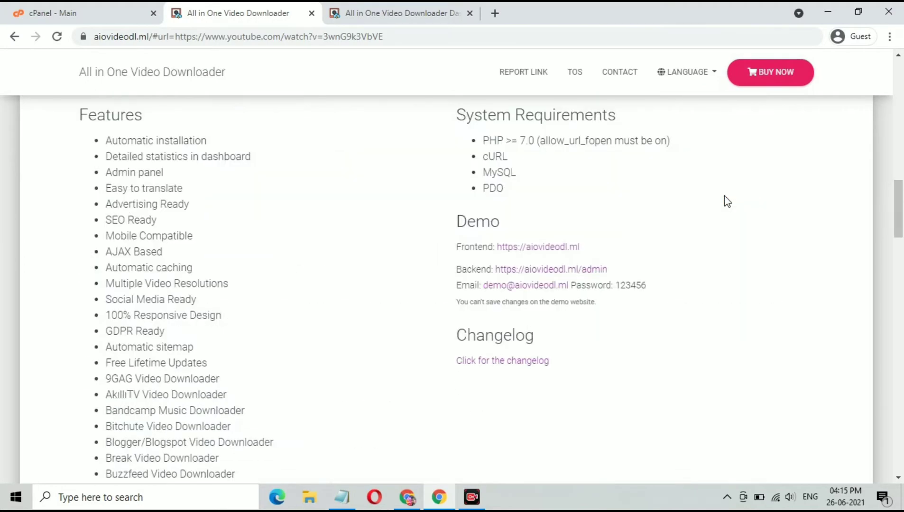
{"action": "scroll", "coordinate": [725, 196], "scroll_direction": "down", "scroll_amount": 8}
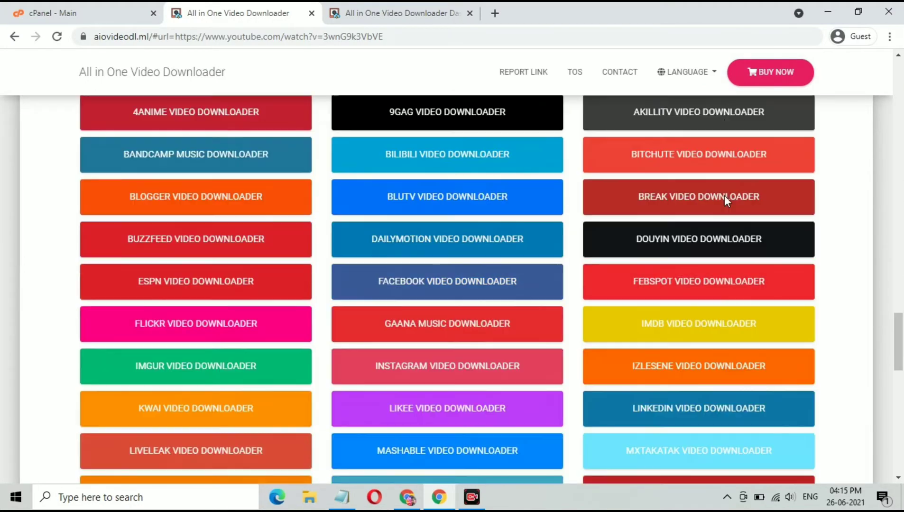
{"action": "scroll", "coordinate": [724, 196], "scroll_direction": "up", "scroll_amount": 14}
{"action": "scroll", "coordinate": [728, 202], "scroll_direction": "up", "scroll_amount": 20}
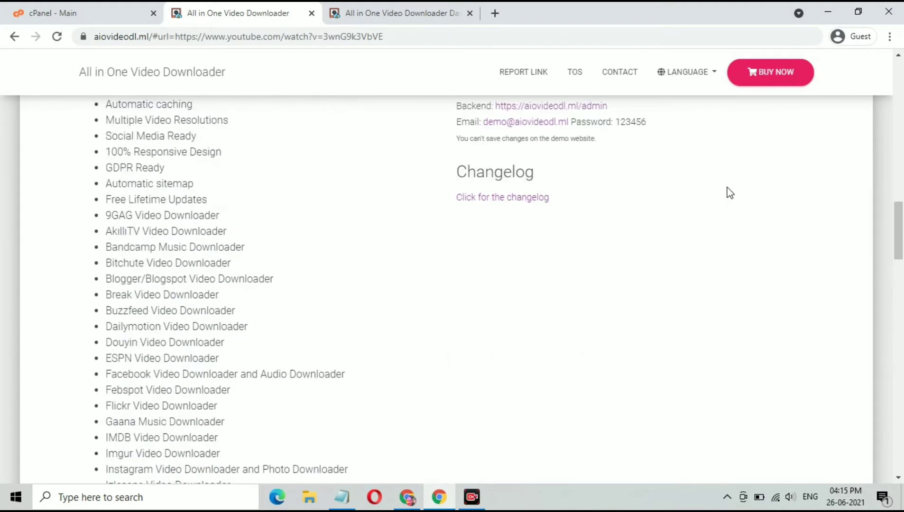
{"action": "scroll", "coordinate": [729, 192], "scroll_direction": "up", "scroll_amount": 3}
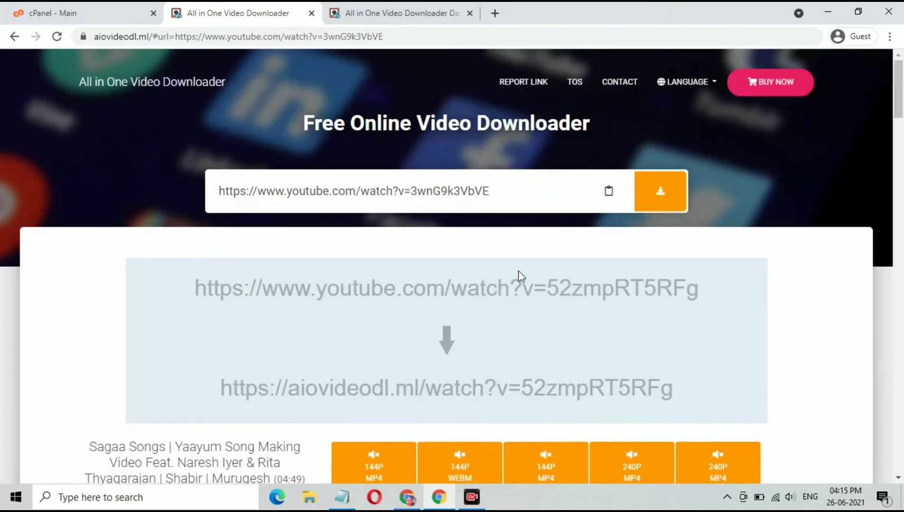
{"action": "scroll", "coordinate": [467, 327], "scroll_direction": "down", "scroll_amount": 7}
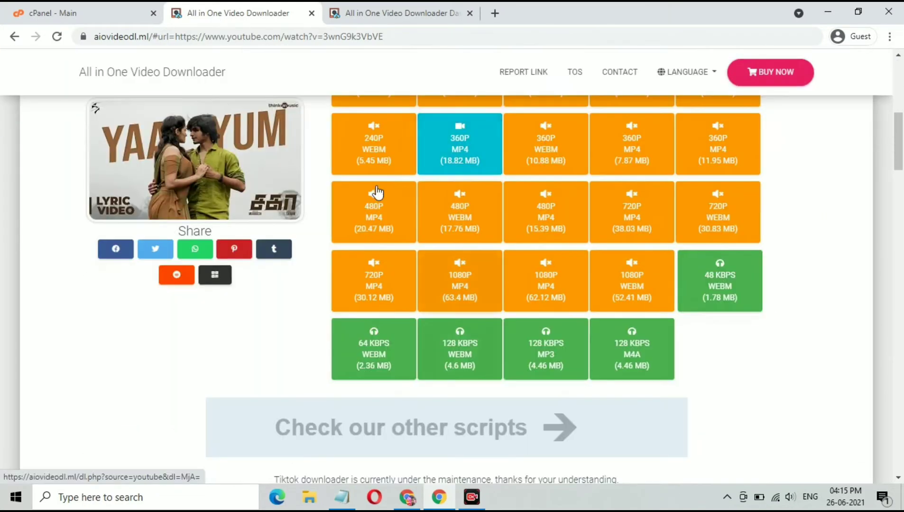
{"action": "scroll", "coordinate": [376, 168], "scroll_direction": "up", "scroll_amount": 1}
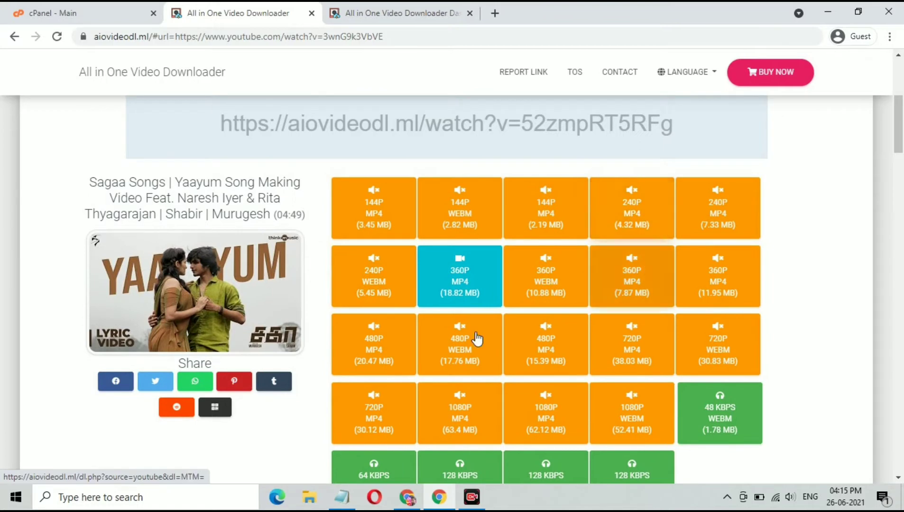
{"action": "scroll", "coordinate": [603, 427], "scroll_direction": "down", "scroll_amount": 3}
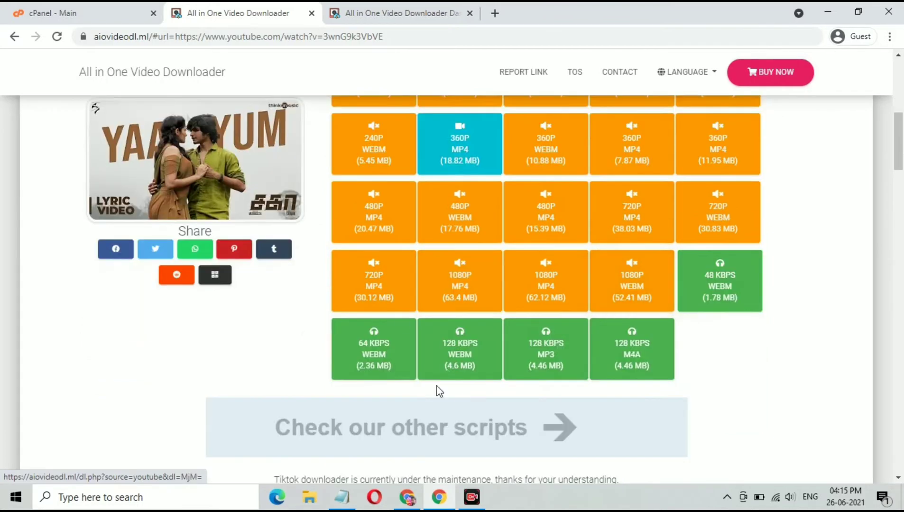
Step: Switch to the admin dashboard and review the General Settings page
{"action": "left_click", "coordinate": [398, 13]}
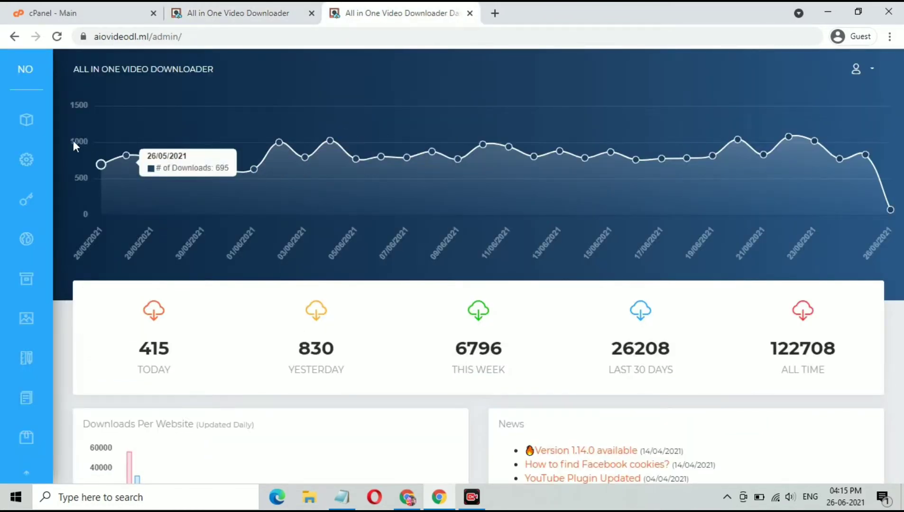
{"action": "left_click", "coordinate": [36, 170]}
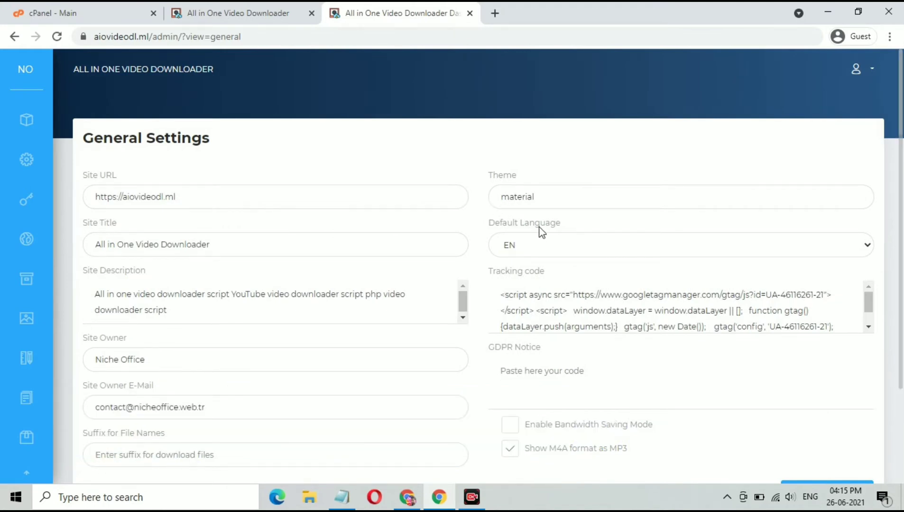
{"action": "scroll", "coordinate": [541, 235], "scroll_direction": "down", "scroll_amount": 5}
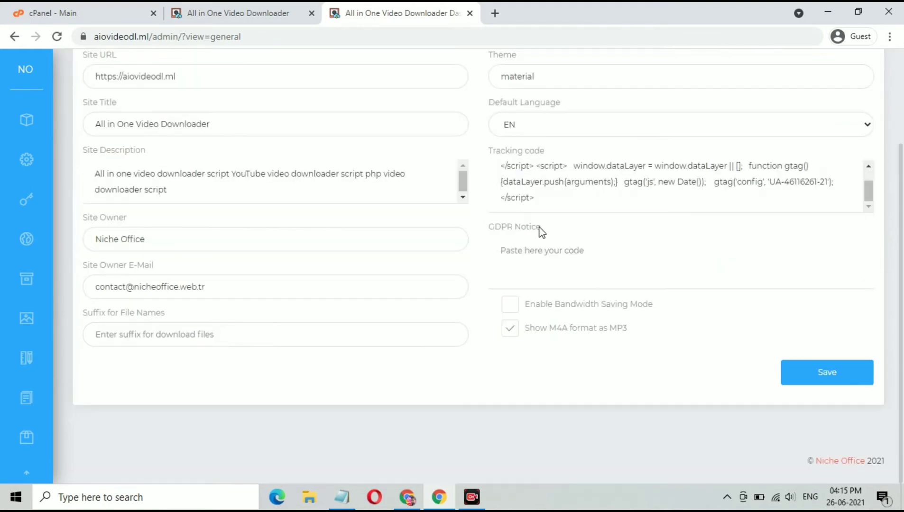
{"action": "scroll", "coordinate": [541, 232], "scroll_direction": "up", "scroll_amount": 2}
{"action": "scroll", "coordinate": [541, 233], "scroll_direction": "up", "scroll_amount": 1}
{"action": "scroll", "coordinate": [540, 227], "scroll_direction": "down", "scroll_amount": 1}
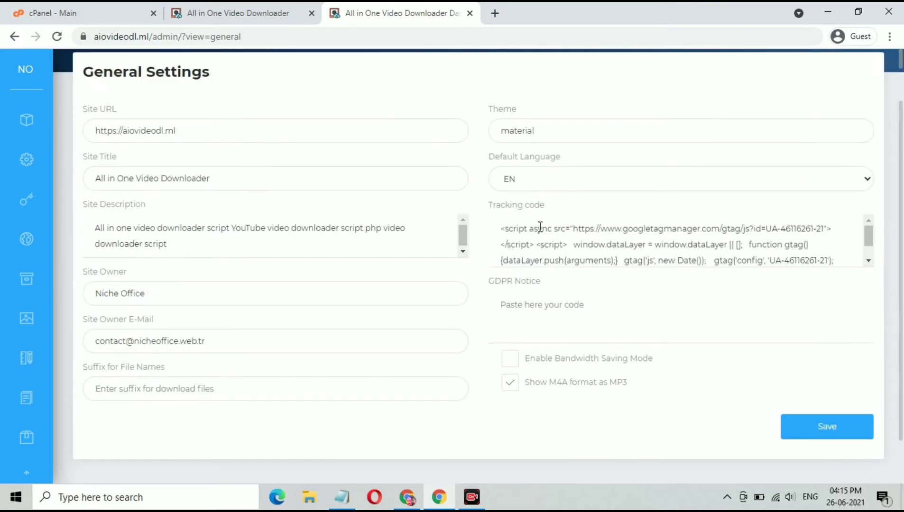
{"action": "scroll", "coordinate": [540, 226], "scroll_direction": "down", "scroll_amount": 2}
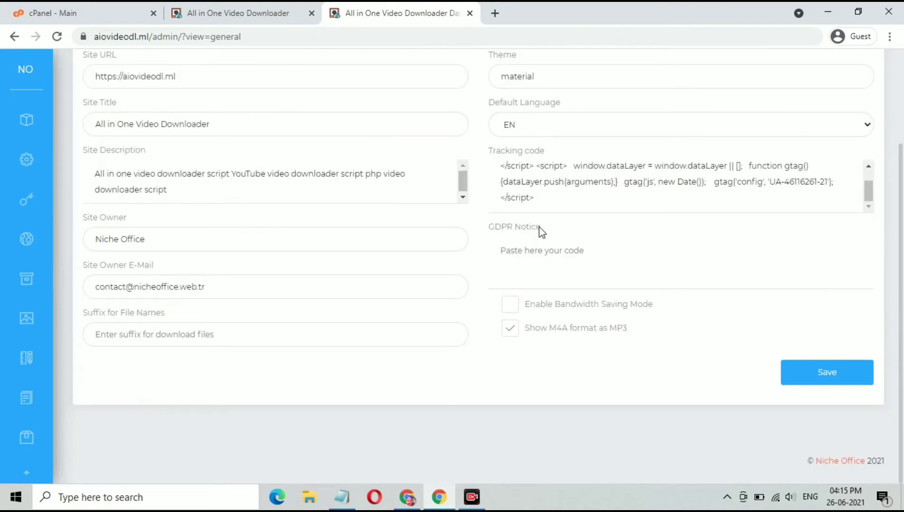
{"action": "scroll", "coordinate": [541, 232], "scroll_direction": "up", "scroll_amount": 4}
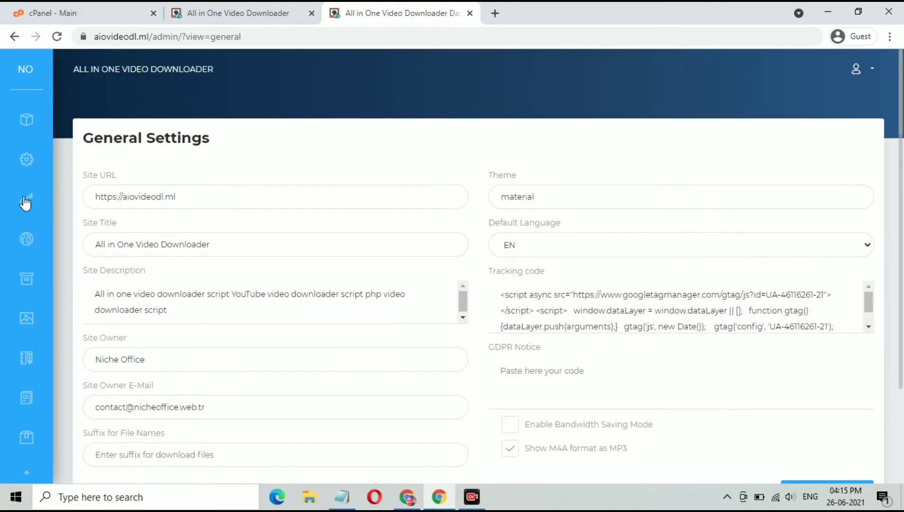
Step: View the API Keys page, then the Advertising settings with Ad Areas 1–4
{"action": "left_click", "coordinate": [25, 199]}
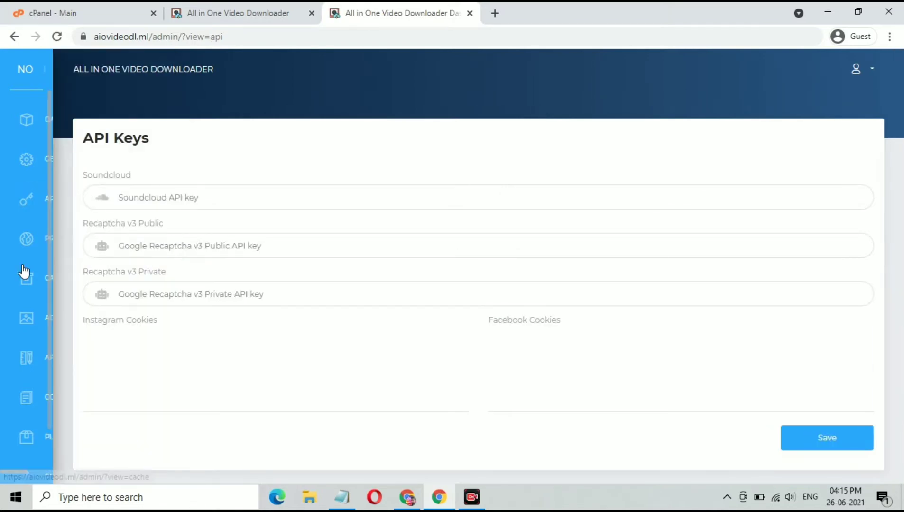
{"action": "mouse_move", "coordinate": [24, 271]}
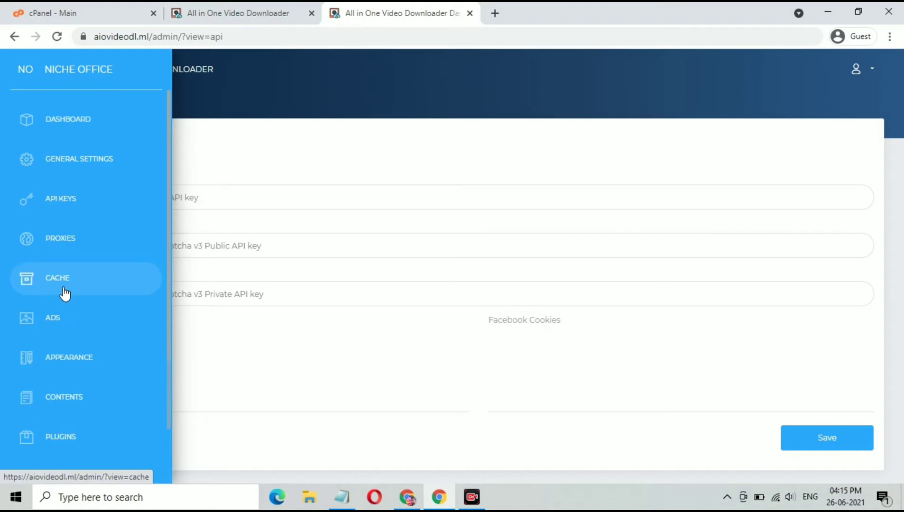
{"action": "left_click", "coordinate": [73, 328]}
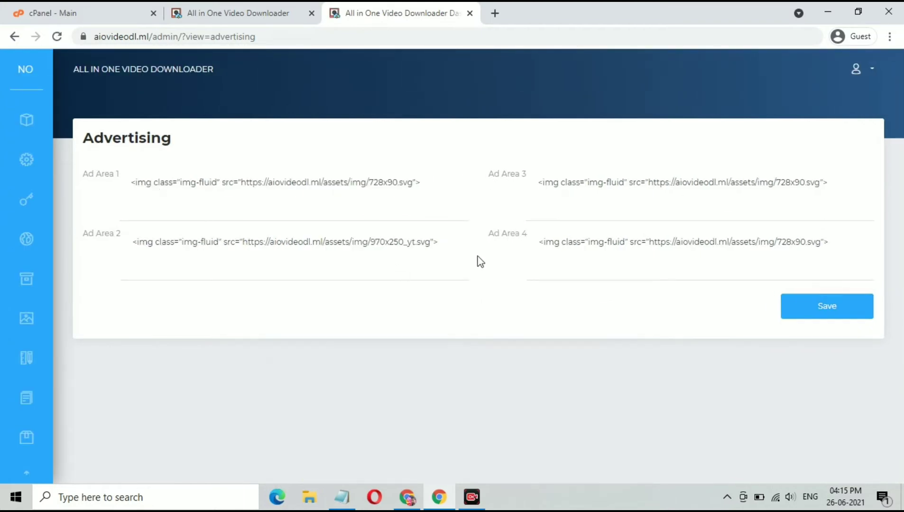
Step: Check the Advertising page, then browse the theme Appearance settings
{"action": "left_click_drag", "start_coordinate": [79, 142], "coordinate": [175, 144]}
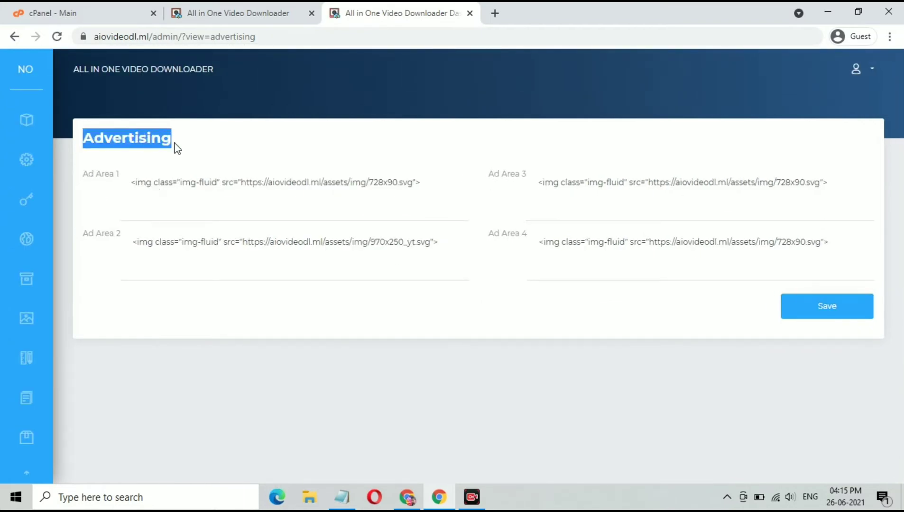
{"action": "left_click", "coordinate": [230, 149]}
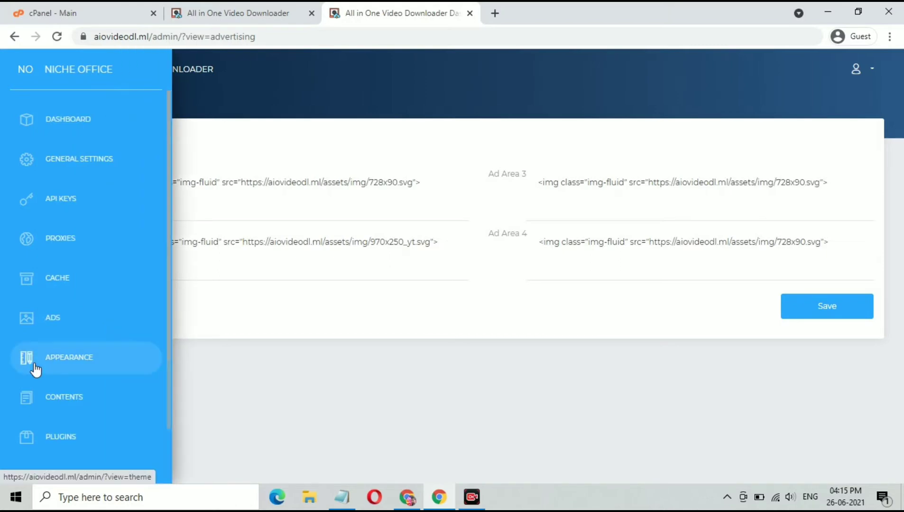
{"action": "left_click", "coordinate": [36, 370]}
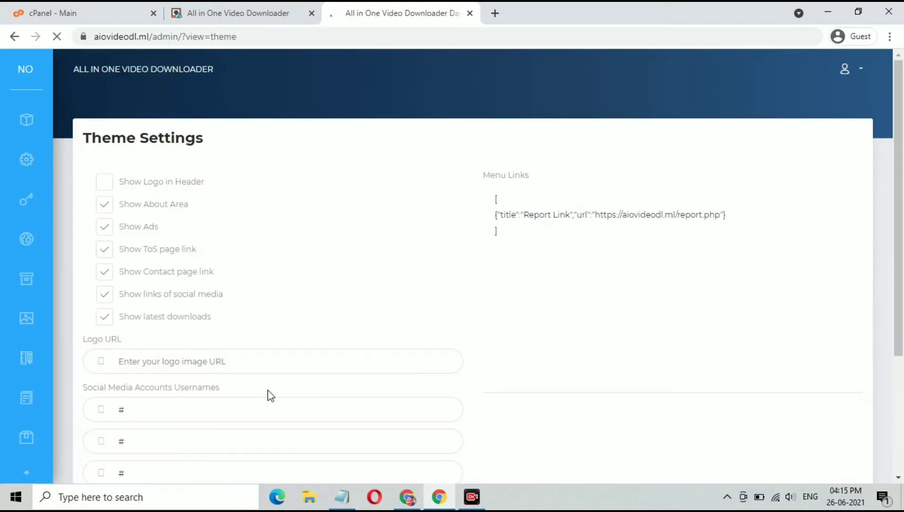
{"action": "scroll", "coordinate": [394, 320], "scroll_direction": "down", "scroll_amount": 3}
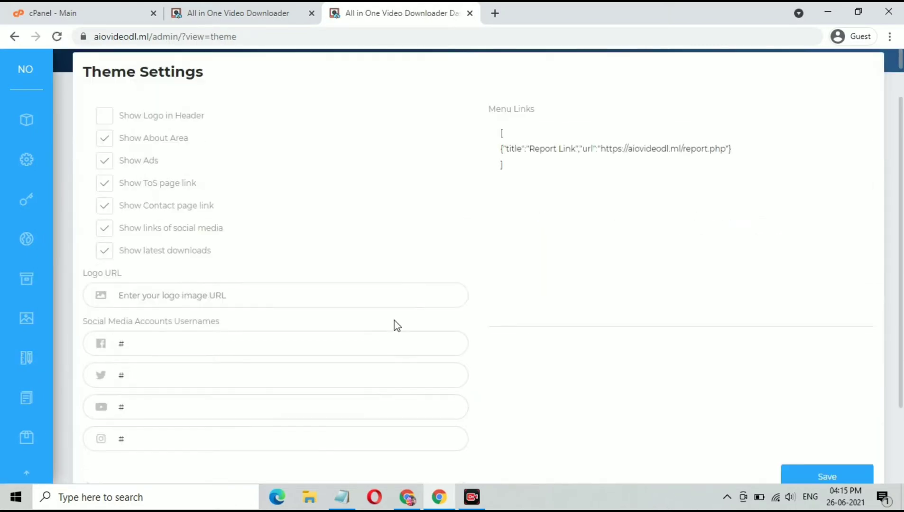
{"action": "scroll", "coordinate": [394, 321], "scroll_direction": "up", "scroll_amount": 3}
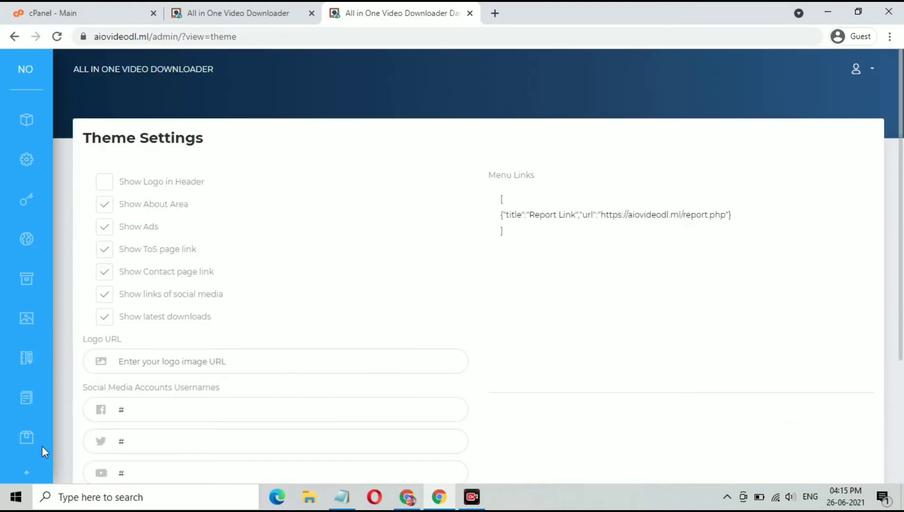
Step: Look through the plugin list and close the admin dashboard tab
{"action": "mouse_move", "coordinate": [42, 444]}
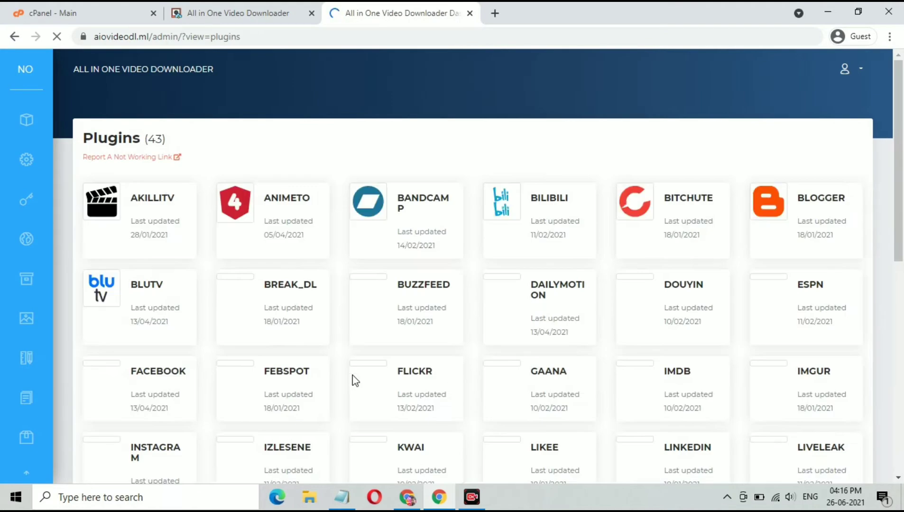
{"action": "scroll", "coordinate": [353, 375], "scroll_direction": "down", "scroll_amount": 3}
{"action": "scroll", "coordinate": [353, 375], "scroll_direction": "up", "scroll_amount": 3}
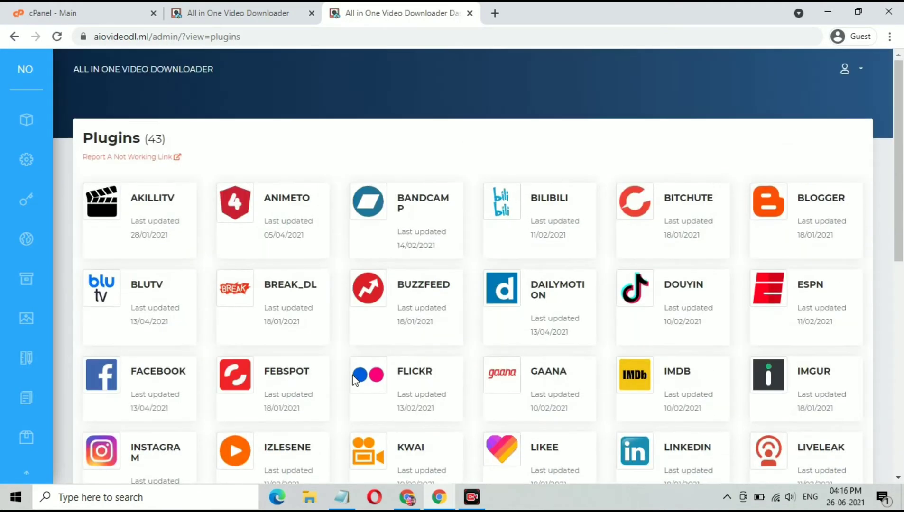
{"action": "scroll", "coordinate": [353, 376], "scroll_direction": "down", "scroll_amount": 10}
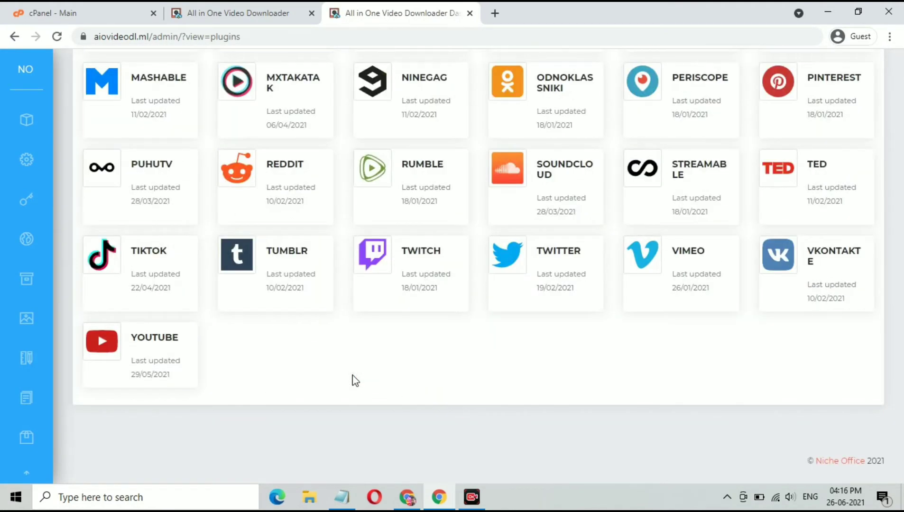
{"action": "scroll", "coordinate": [353, 375], "scroll_direction": "up", "scroll_amount": 10}
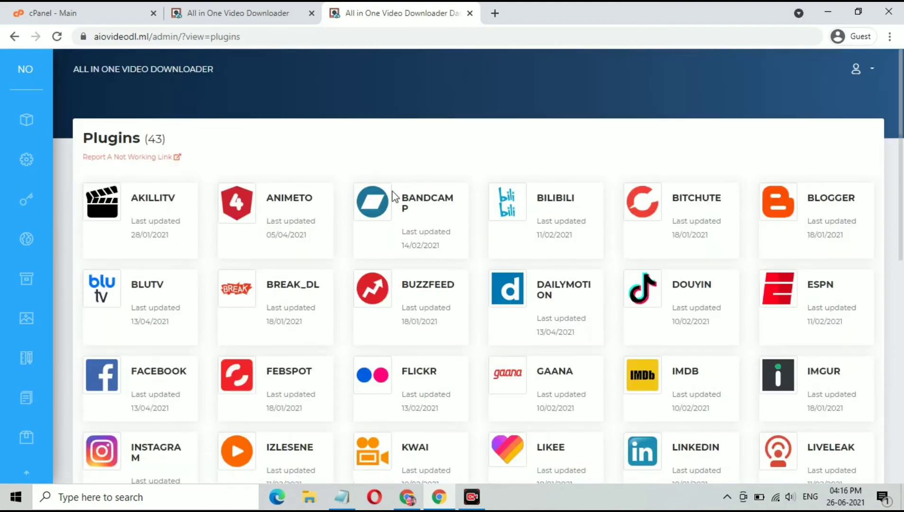
{"action": "left_click", "coordinate": [469, 13]}
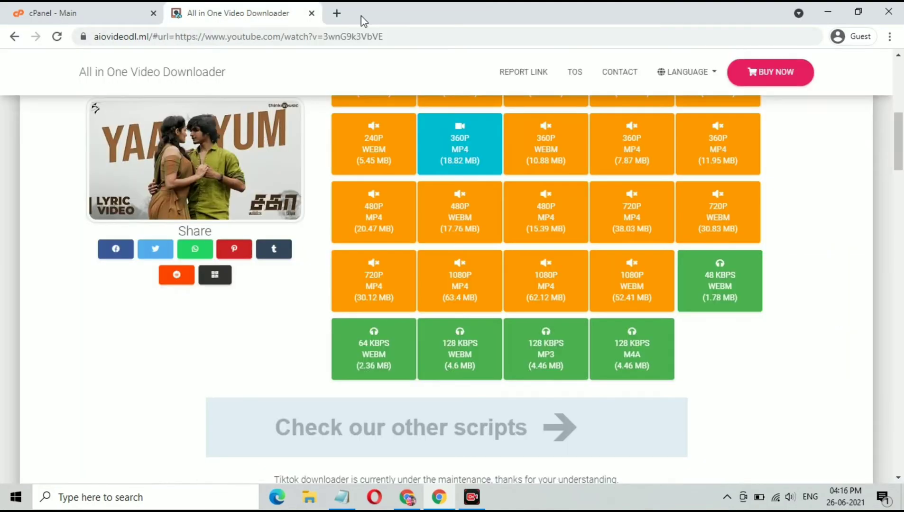
Step: Return to cPanel and open File Manager in a new tab
{"action": "left_click", "coordinate": [312, 13]}
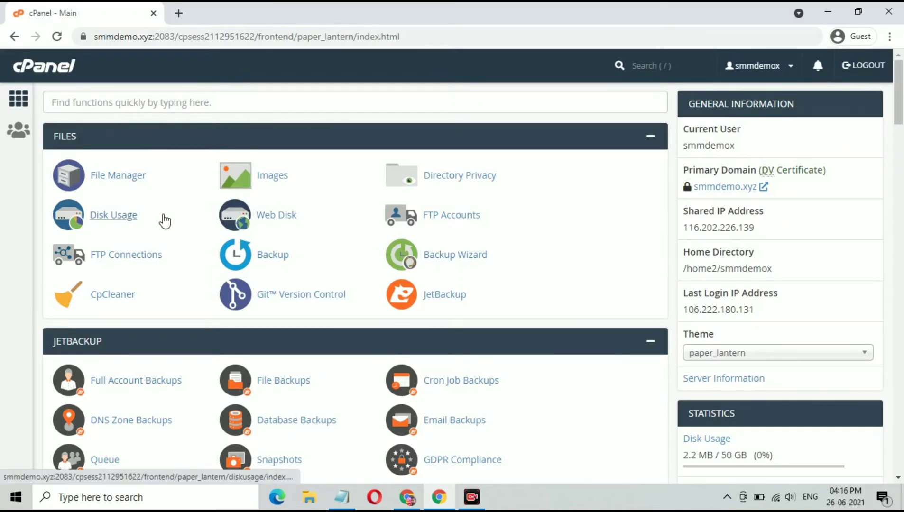
{"action": "right_click", "coordinate": [123, 178]}
{"action": "left_click", "coordinate": [152, 138]}
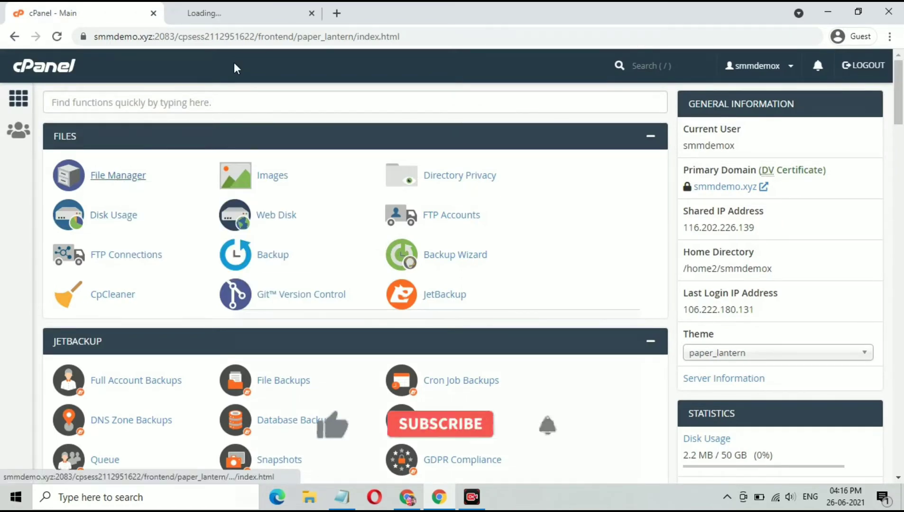
{"action": "left_click", "coordinate": [236, 14]}
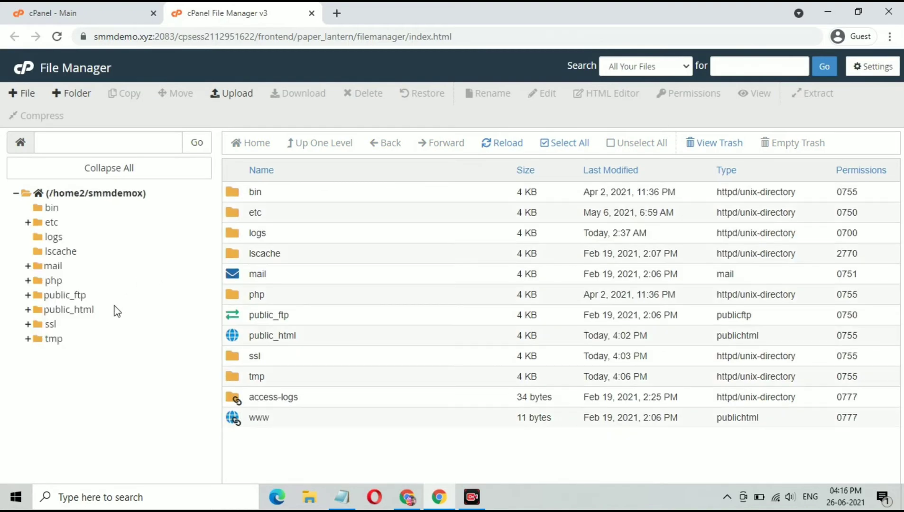
Step: Enter the empty public_html/video.smmdemo.xyz folder and bring up its Upload page
{"action": "left_click", "coordinate": [112, 308]}
{"action": "left_click", "coordinate": [343, 191]}
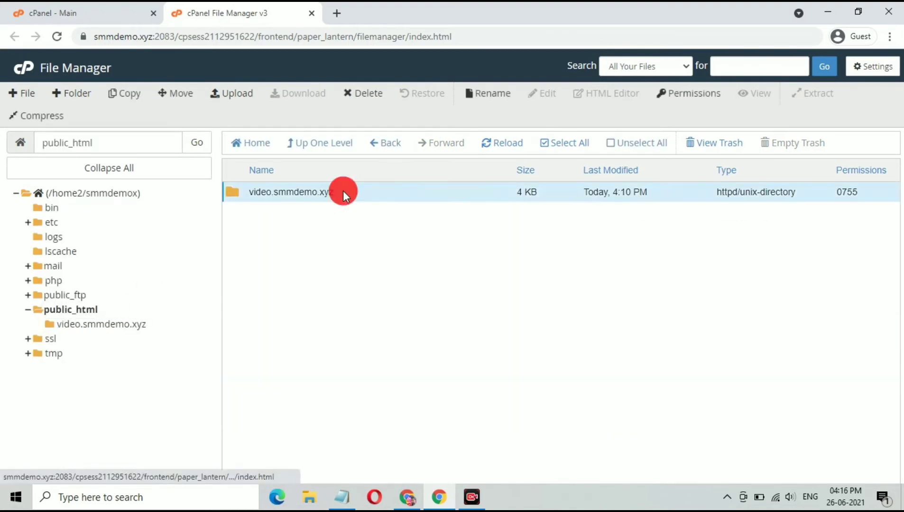
{"action": "double_click", "coordinate": [343, 191]}
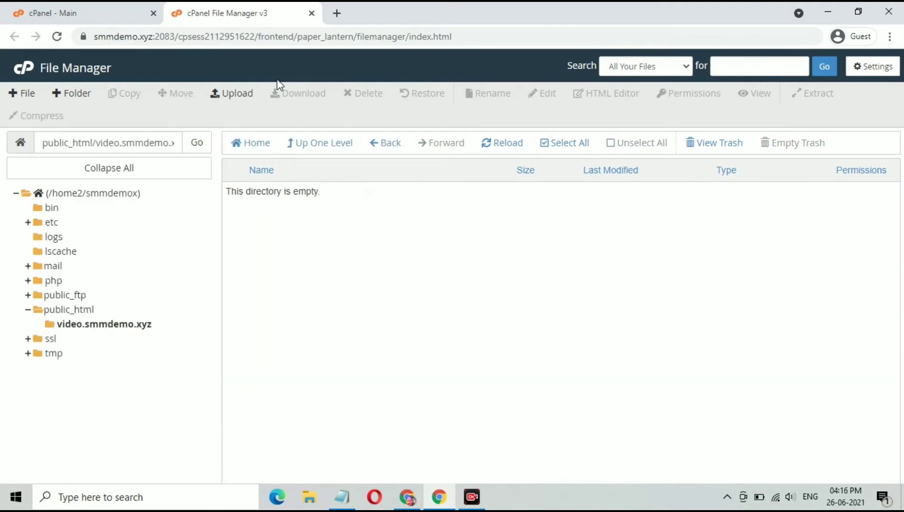
{"action": "left_click", "coordinate": [236, 95]}
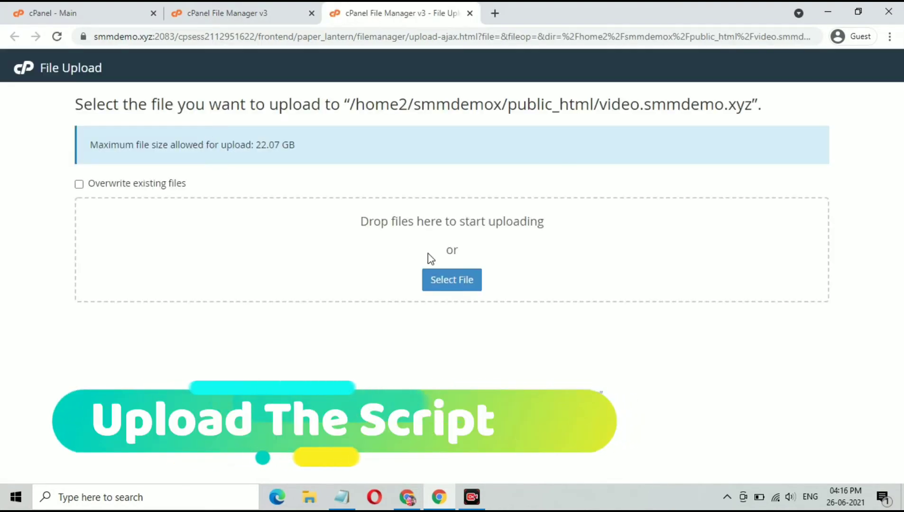
Step: Upload all-in-one-video-downloader.zip (4.77 MB) into video.smmdemo.xyz and go back to File Manager
{"action": "left_click", "coordinate": [438, 279]}
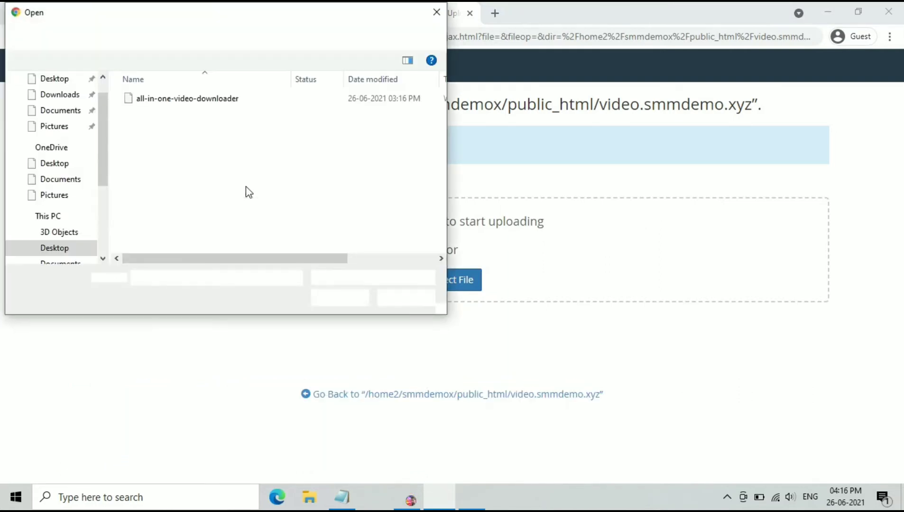
{"action": "left_click", "coordinate": [265, 98]}
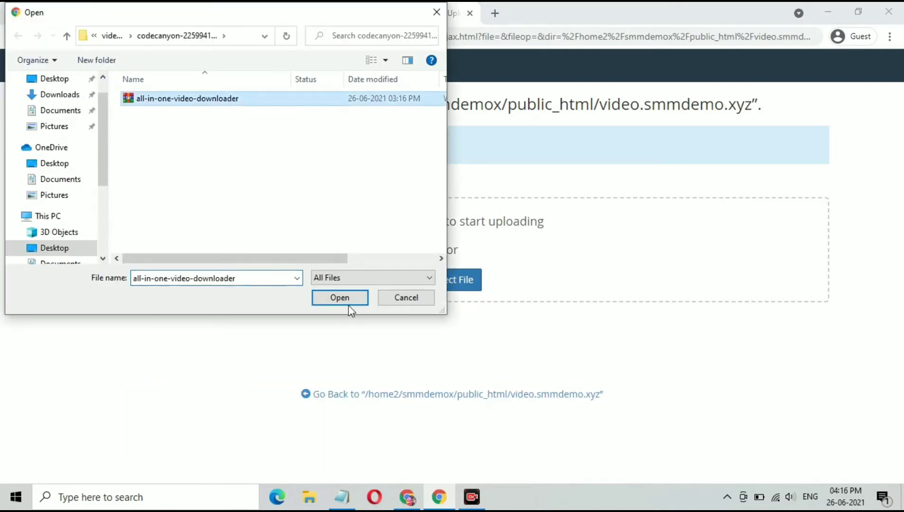
{"action": "left_click", "coordinate": [346, 301]}
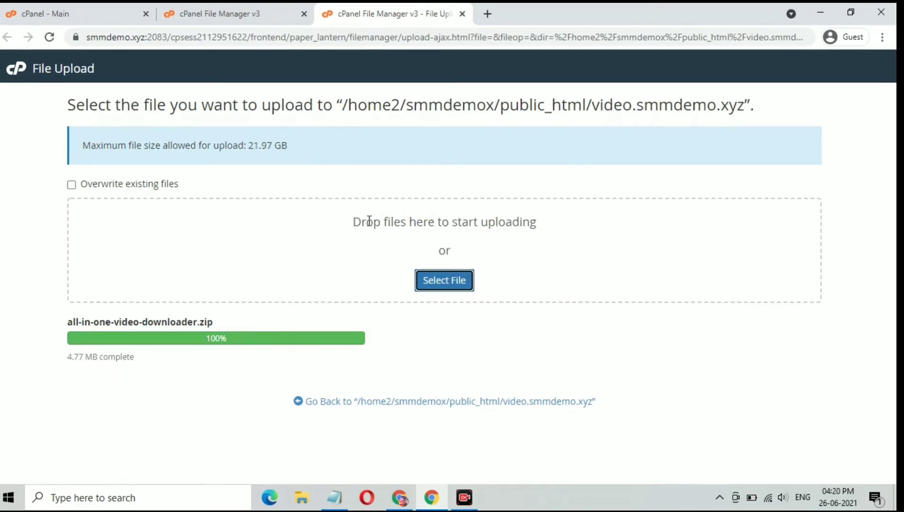
{"action": "left_click", "coordinate": [256, 14]}
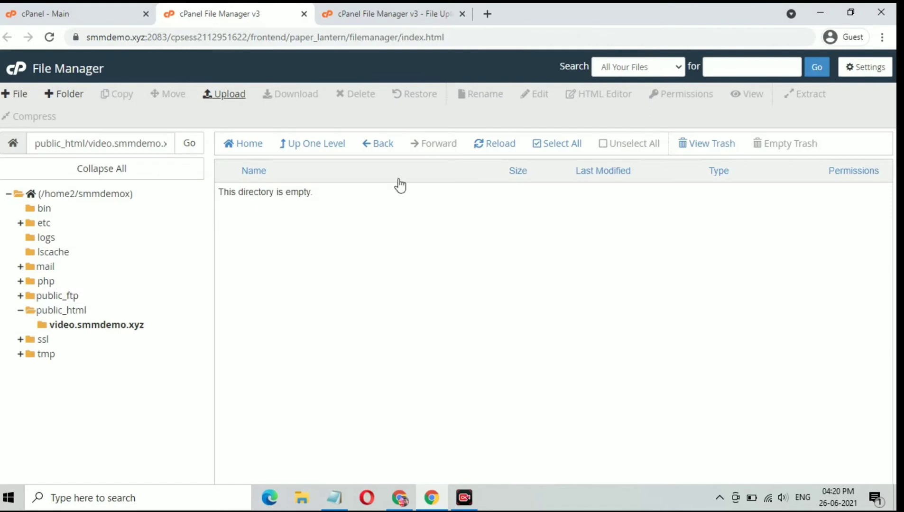
Step: Refresh the listing and extract all-in-one-video-downloader.zip into video.smmdemo.xyz
{"action": "left_click", "coordinate": [493, 145]}
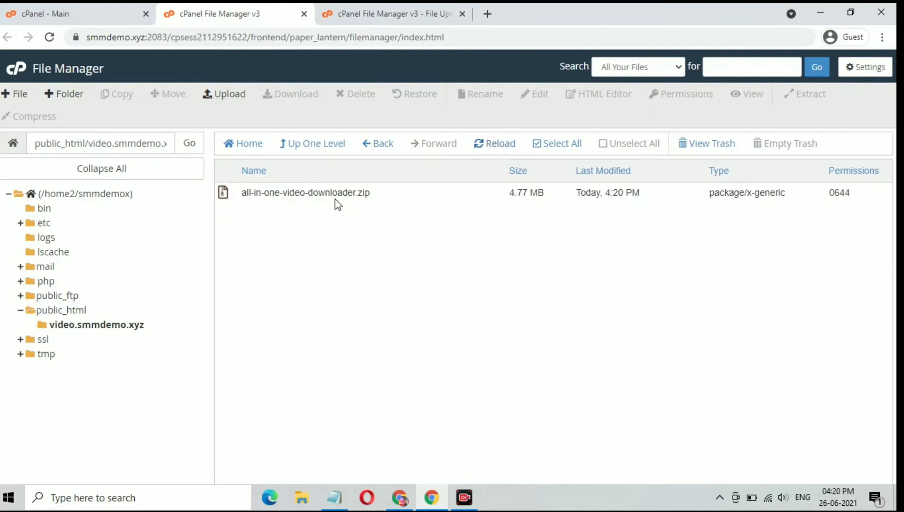
{"action": "right_click", "coordinate": [337, 195]}
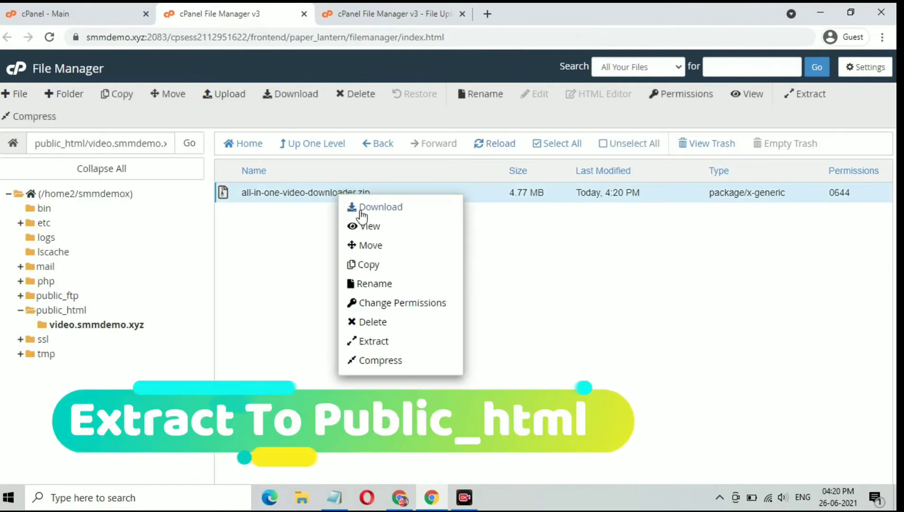
{"action": "left_click", "coordinate": [381, 348]}
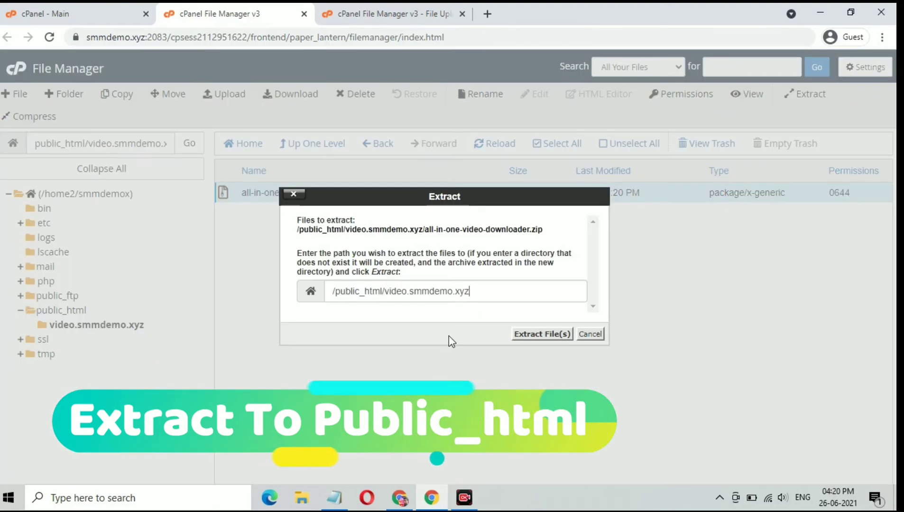
{"action": "left_click", "coordinate": [538, 335]}
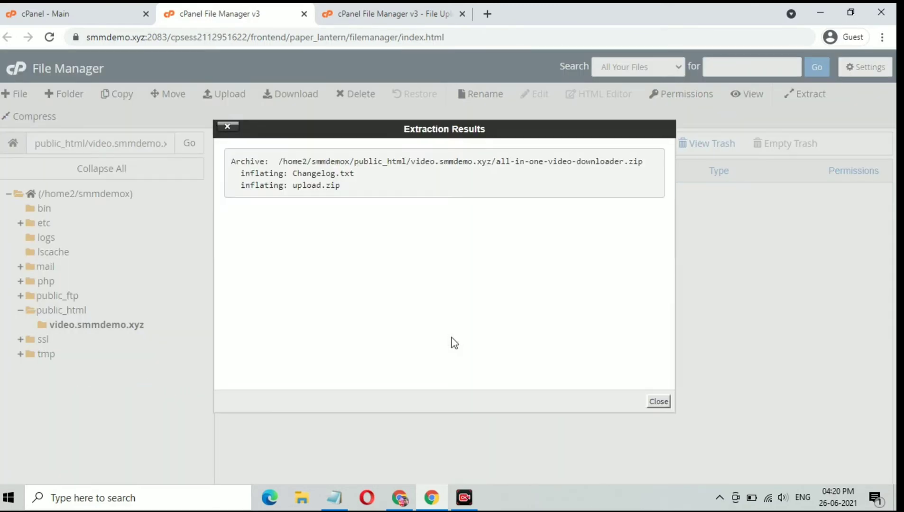
{"action": "left_click", "coordinate": [658, 402]}
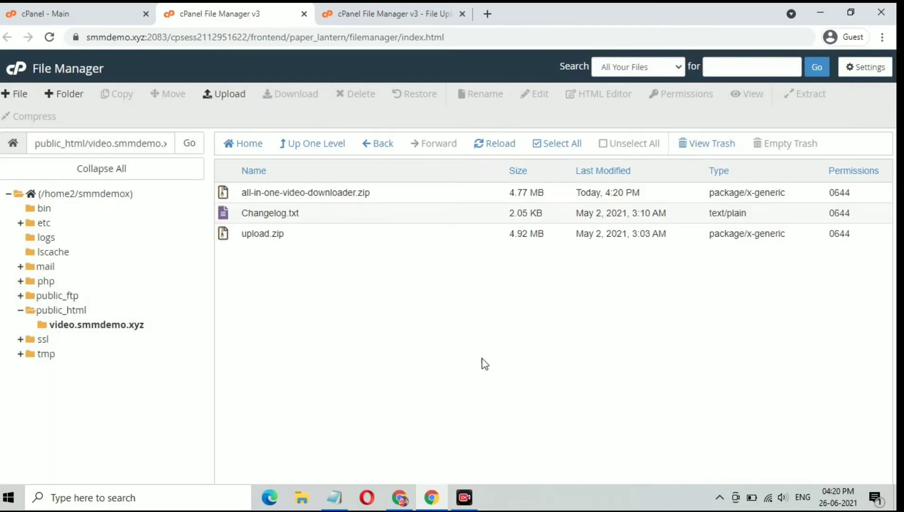
Step: Permanently delete all-in-one-video-downloader.zip and Changelog.txt
{"action": "left_click", "coordinate": [353, 192]}
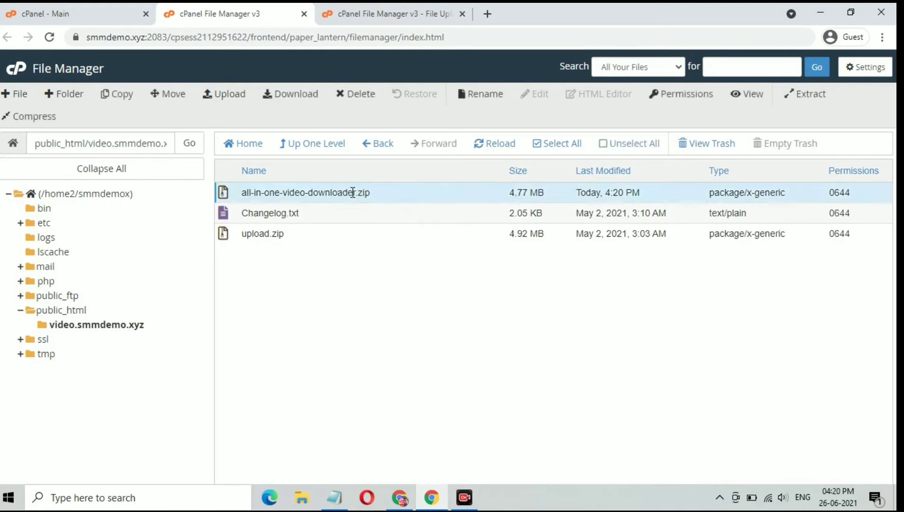
{"action": "left_click", "coordinate": [352, 211]}
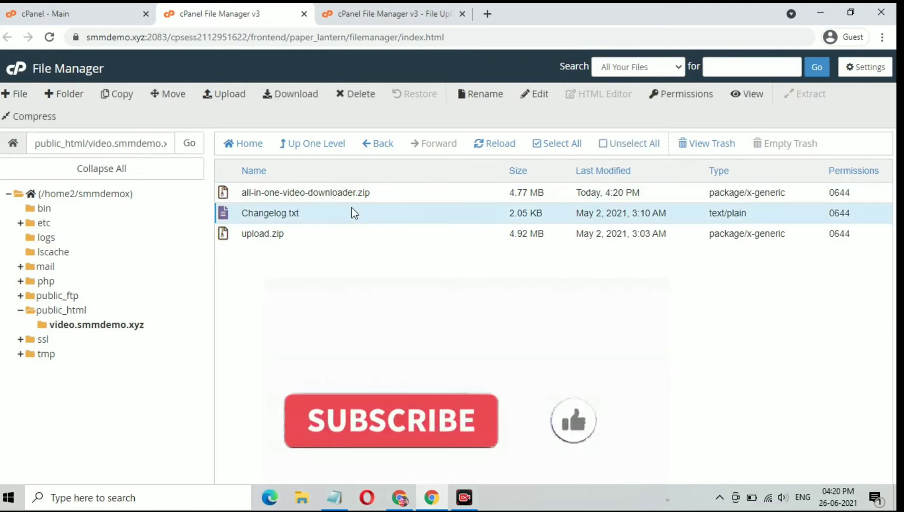
{"action": "left_click", "coordinate": [368, 193], "text": "ctrl"}
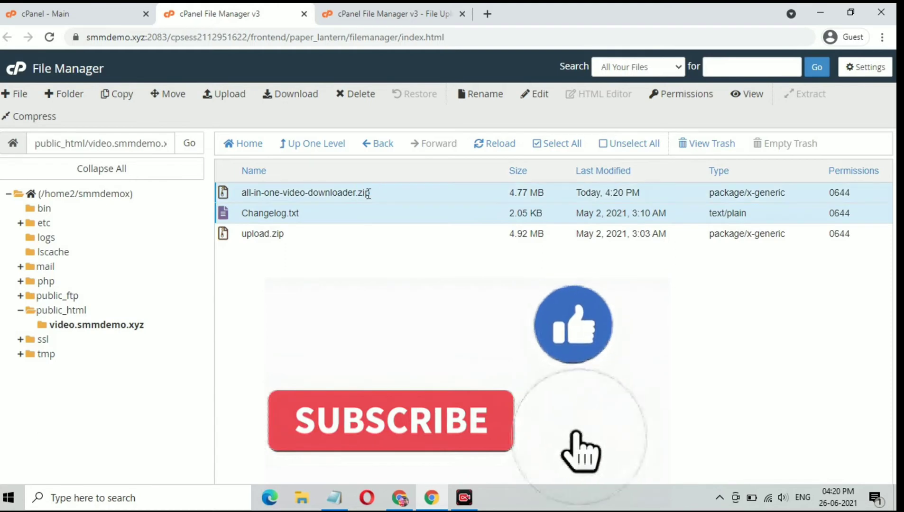
{"action": "left_click", "coordinate": [360, 94]}
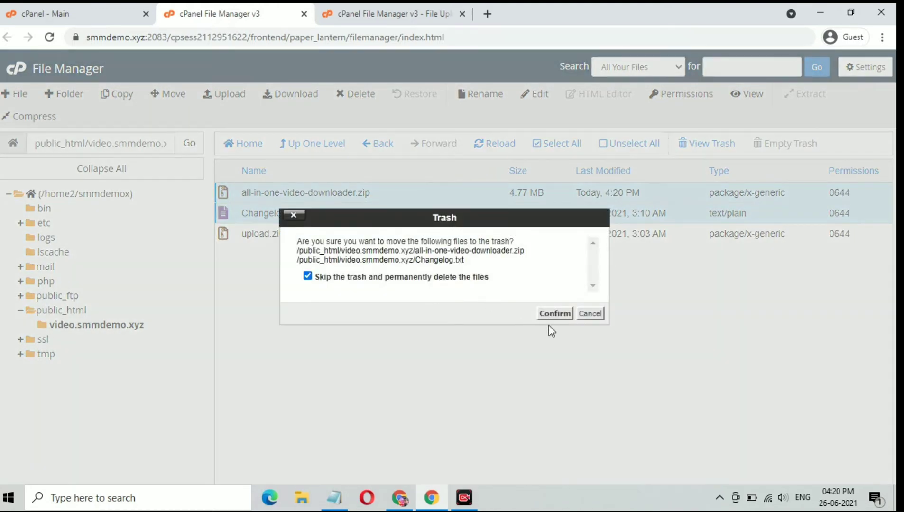
{"action": "left_click", "coordinate": [554, 314]}
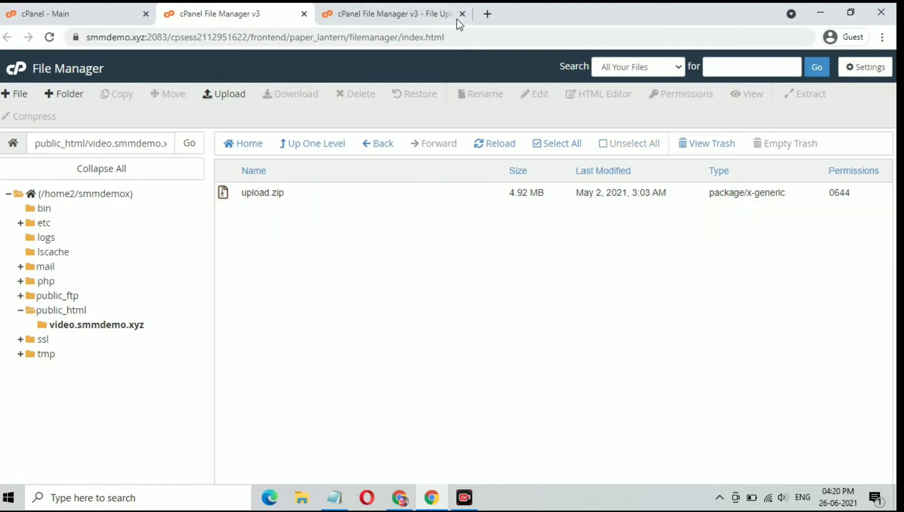
Step: Close the upload tab and extract upload.zip into the subdomain folder
{"action": "left_click", "coordinate": [462, 14]}
{"action": "left_click", "coordinate": [350, 198]}
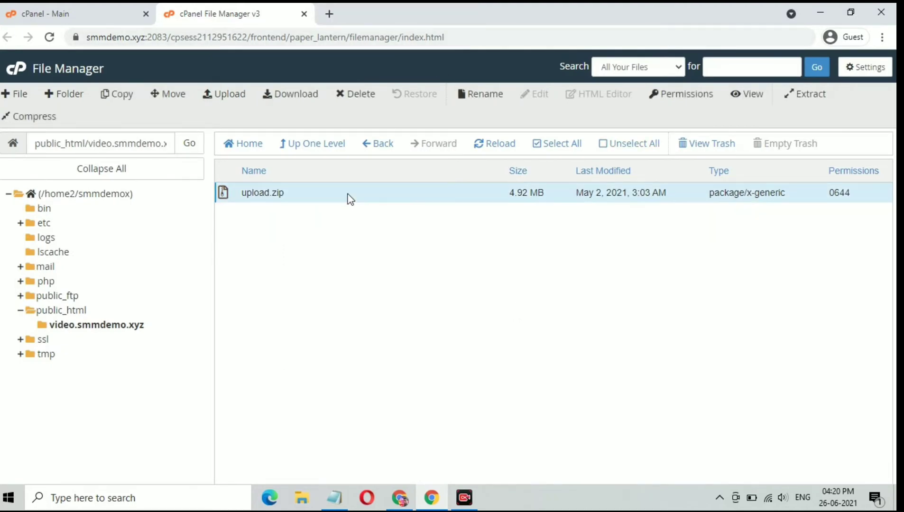
{"action": "right_click", "coordinate": [348, 196]}
{"action": "left_click", "coordinate": [394, 342]}
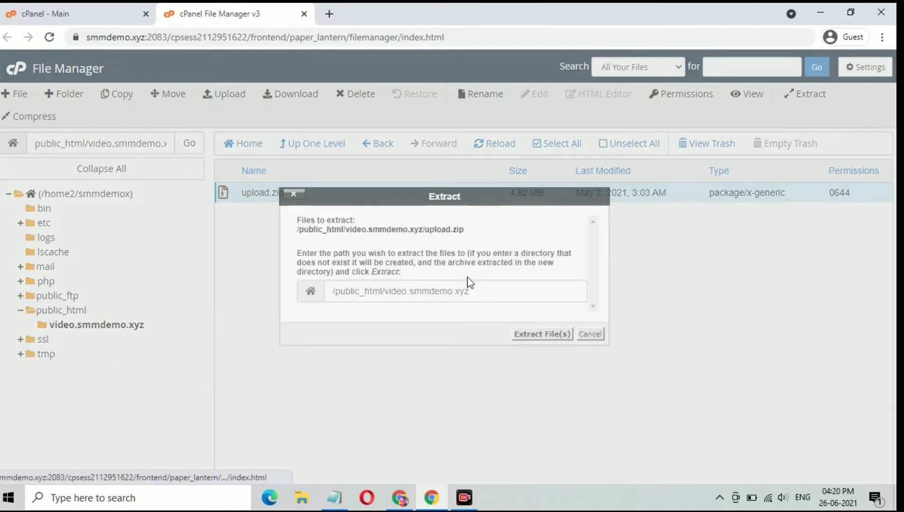
{"action": "left_click", "coordinate": [528, 333]}
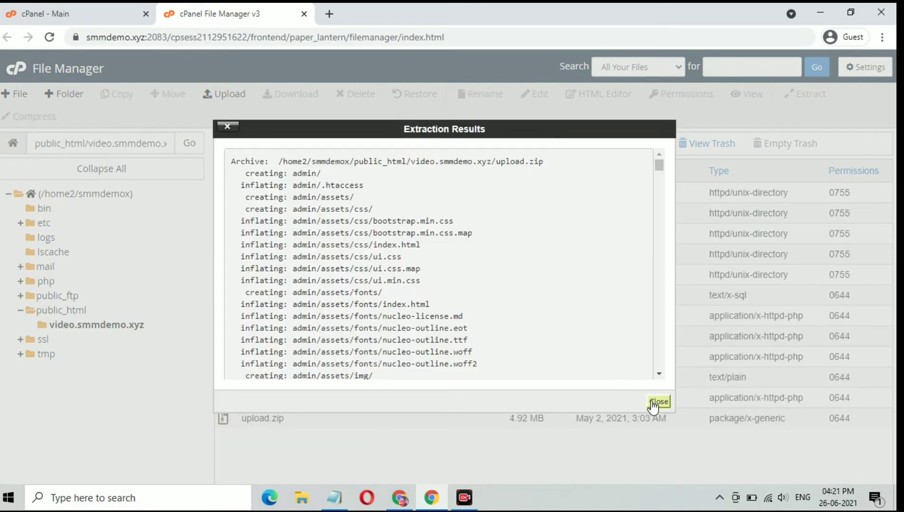
{"action": "left_click", "coordinate": [658, 401]}
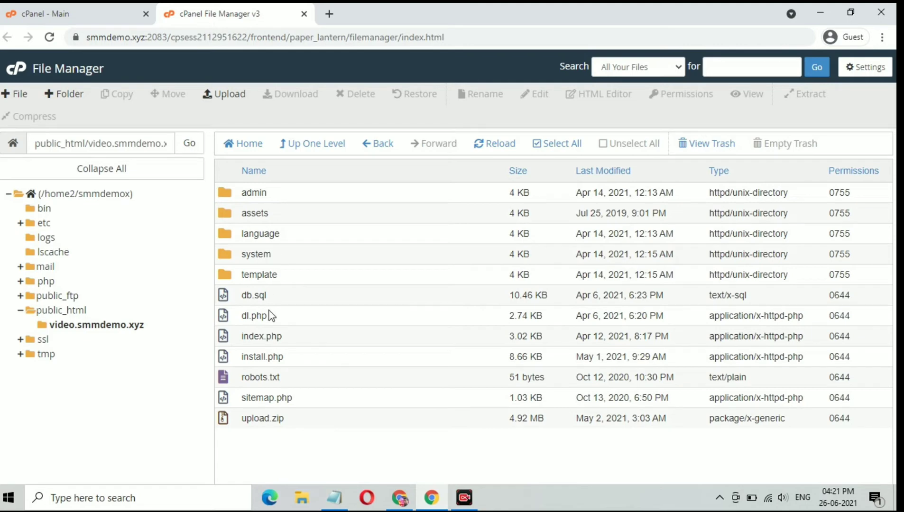
Step: Open the MySQL Database Wizard in a new tab and create the database 'video' (smmdemox_video)
{"action": "left_click", "coordinate": [26, 8]}
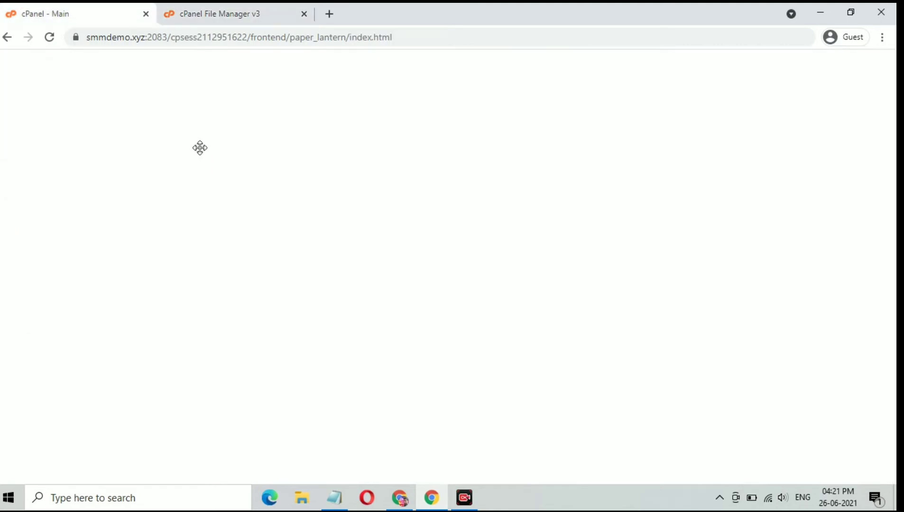
{"action": "scroll", "coordinate": [313, 277], "scroll_direction": "down", "scroll_amount": 5}
{"action": "scroll", "coordinate": [313, 275], "scroll_direction": "down", "scroll_amount": 8}
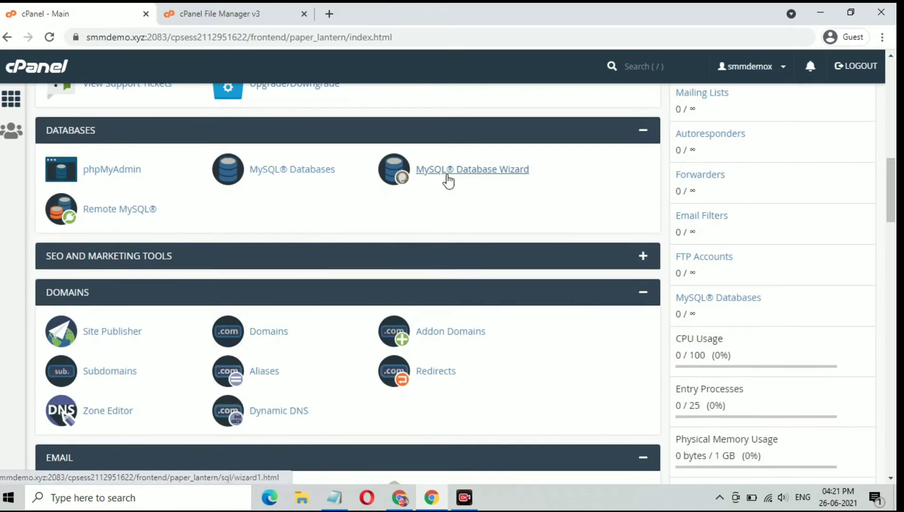
{"action": "right_click", "coordinate": [449, 181]}
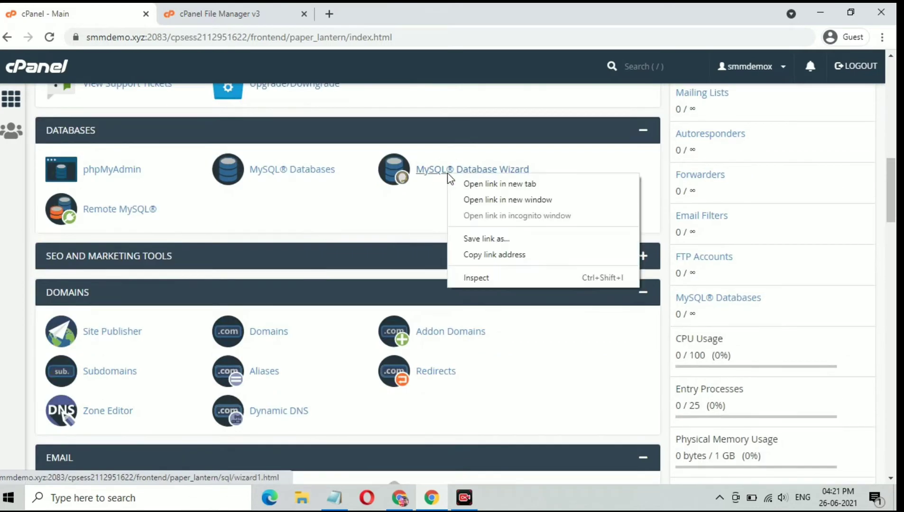
{"action": "left_click", "coordinate": [465, 185]}
{"action": "left_click", "coordinate": [213, 11]}
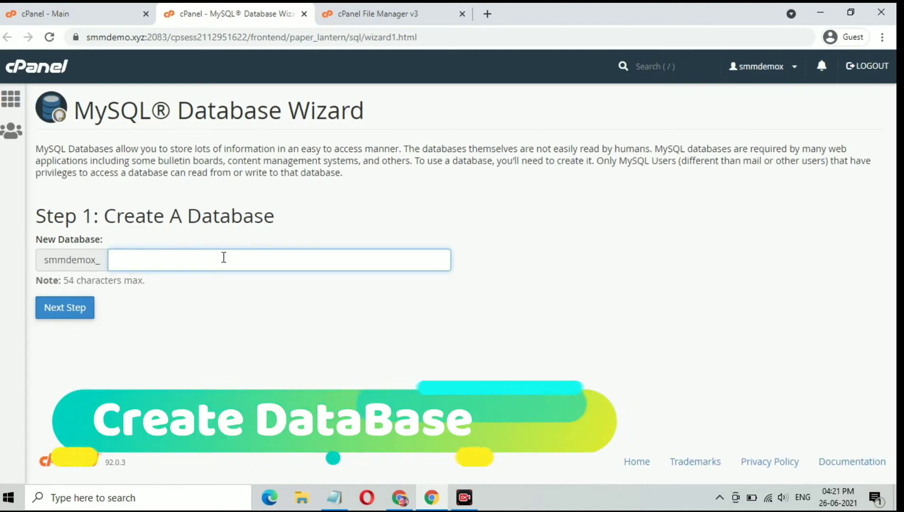
{"action": "type", "text": "vide"}
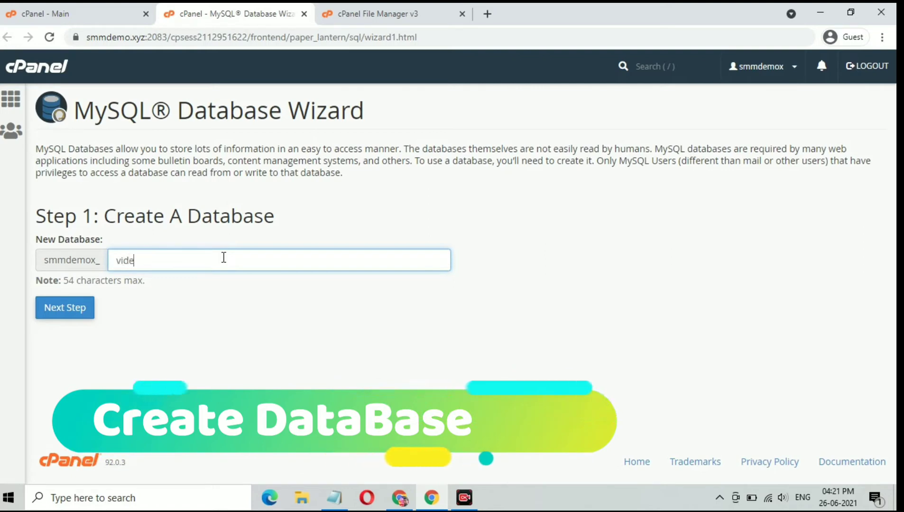
{"action": "type", "text": "o"}
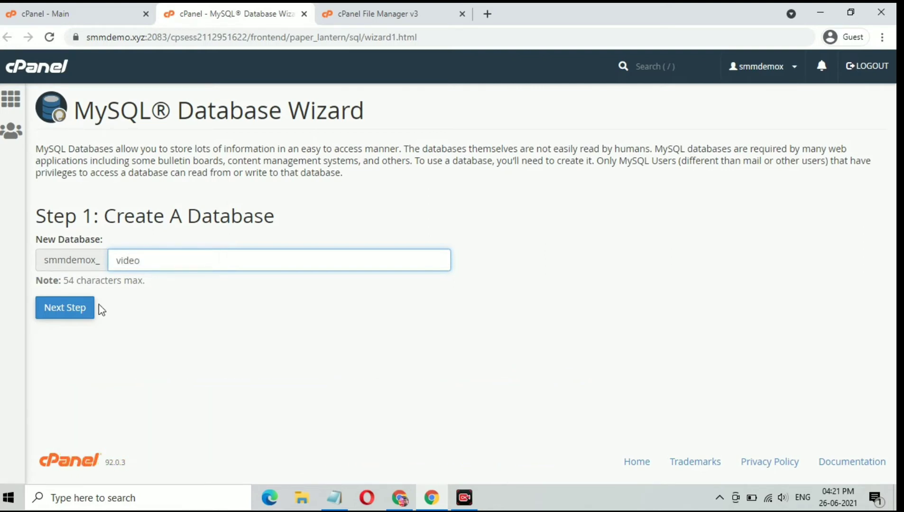
{"action": "left_click", "coordinate": [80, 308]}
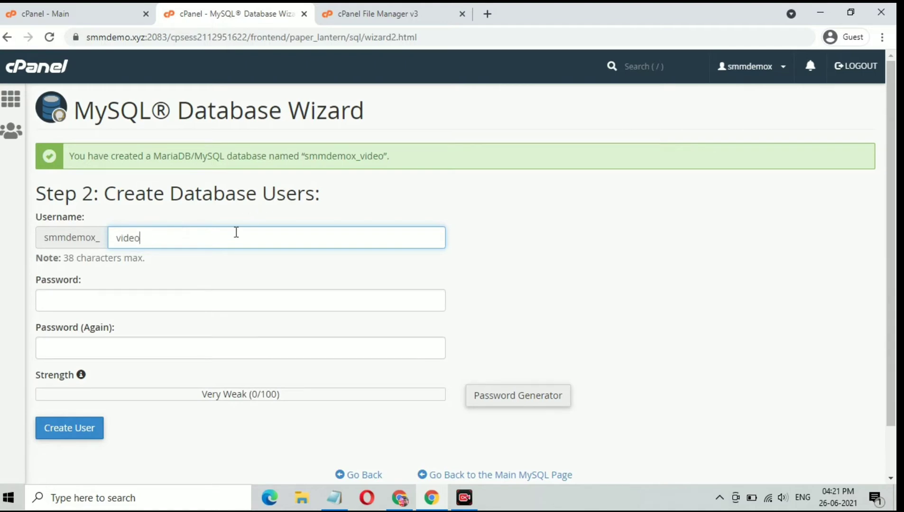
Step: Generate a strong password, save a copy in Notepad, and use it for the user
{"action": "left_click", "coordinate": [512, 399]}
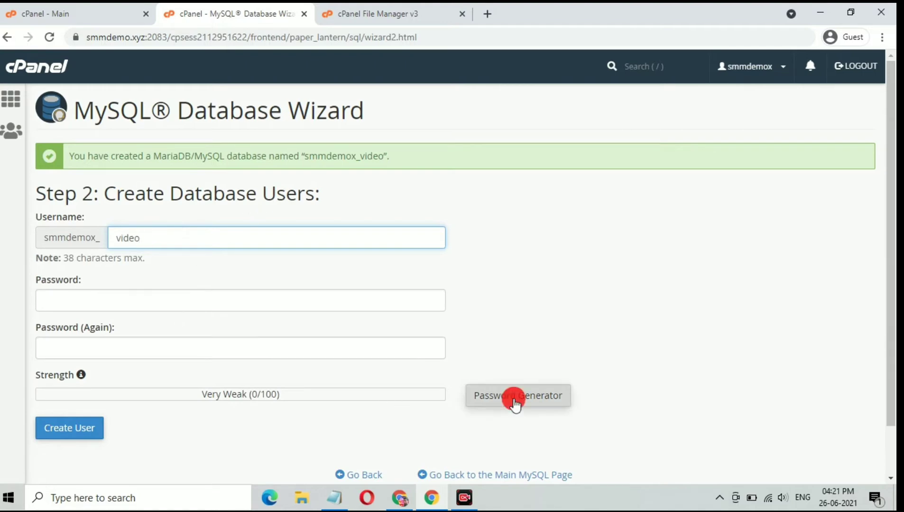
{"action": "left_click_drag", "start_coordinate": [394, 232], "coordinate": [313, 231]}
{"action": "right_click", "coordinate": [356, 220]}
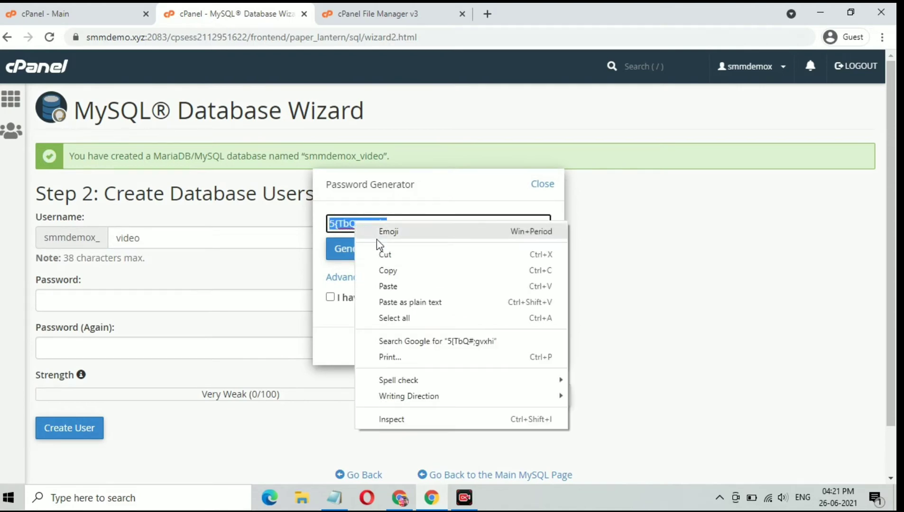
{"action": "left_click", "coordinate": [392, 269]}
{"action": "left_click", "coordinate": [393, 304]}
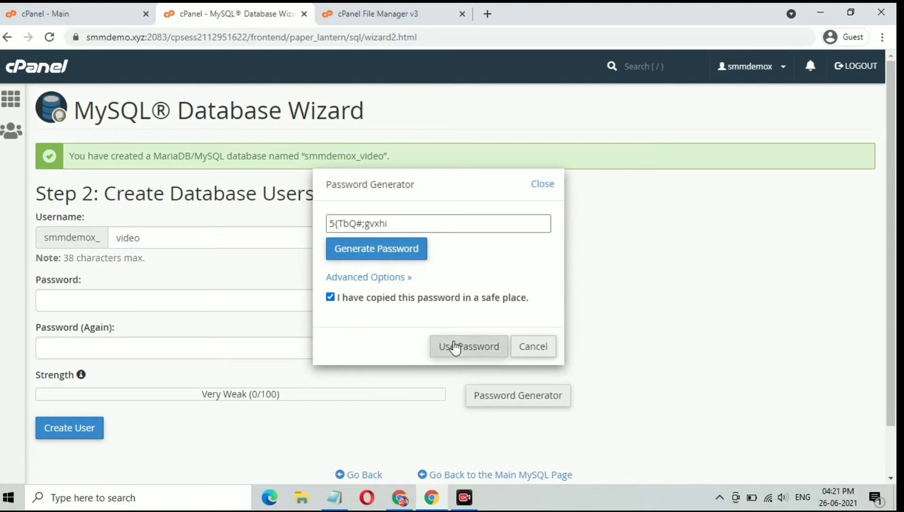
{"action": "left_click", "coordinate": [453, 344]}
{"action": "left_click", "coordinate": [335, 497]}
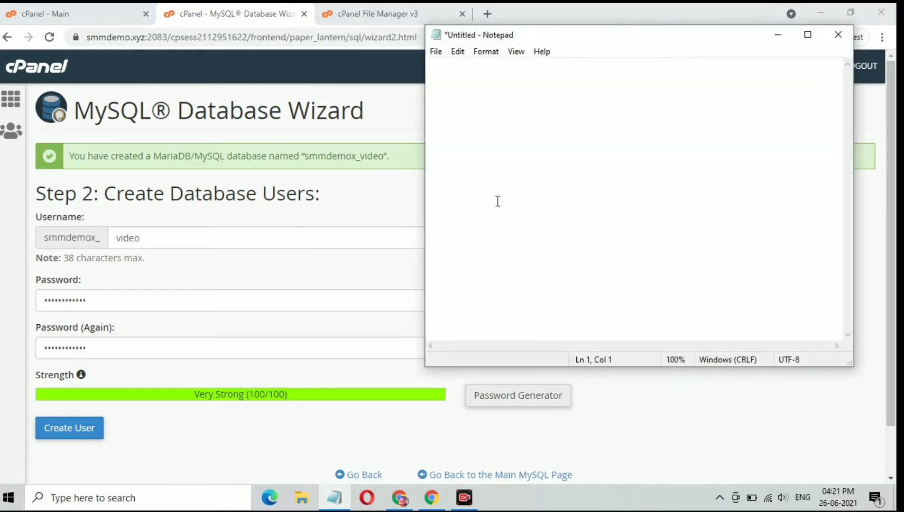
{"action": "left_click", "coordinate": [778, 35]}
Step: Copy the name smmdemox_video into Notepad and create the database user
{"action": "left_click_drag", "start_coordinate": [384, 157], "coordinate": [318, 156]}
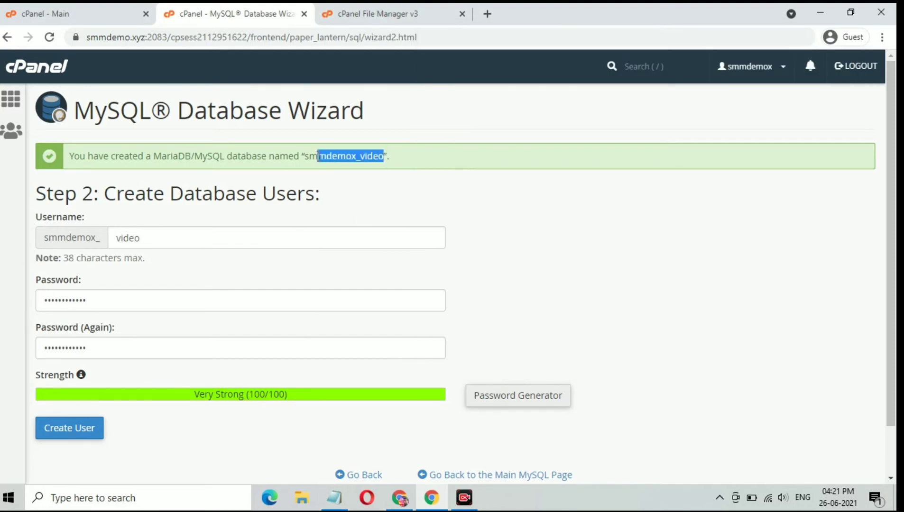
{"action": "right_click", "coordinate": [323, 157]}
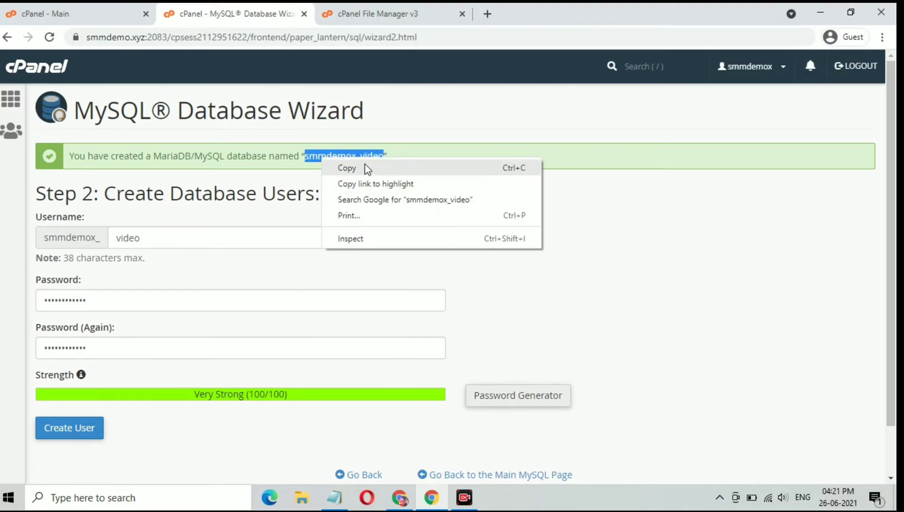
{"action": "left_click", "coordinate": [367, 170]}
{"action": "left_click", "coordinate": [335, 500]}
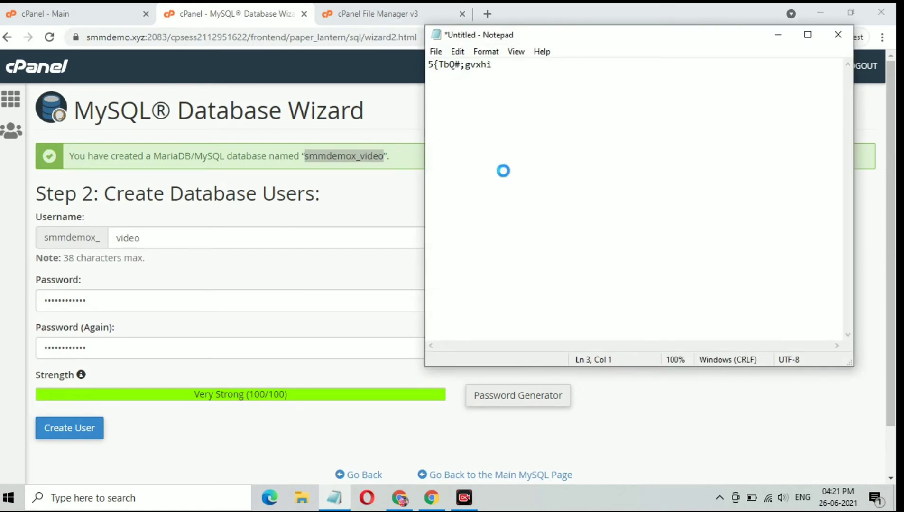
{"action": "left_click", "coordinate": [767, 38]}
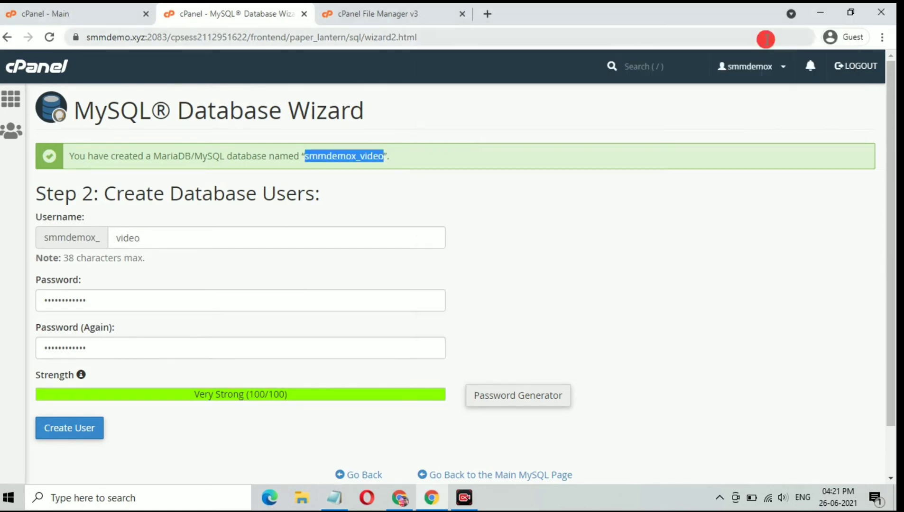
{"action": "left_click", "coordinate": [59, 439]}
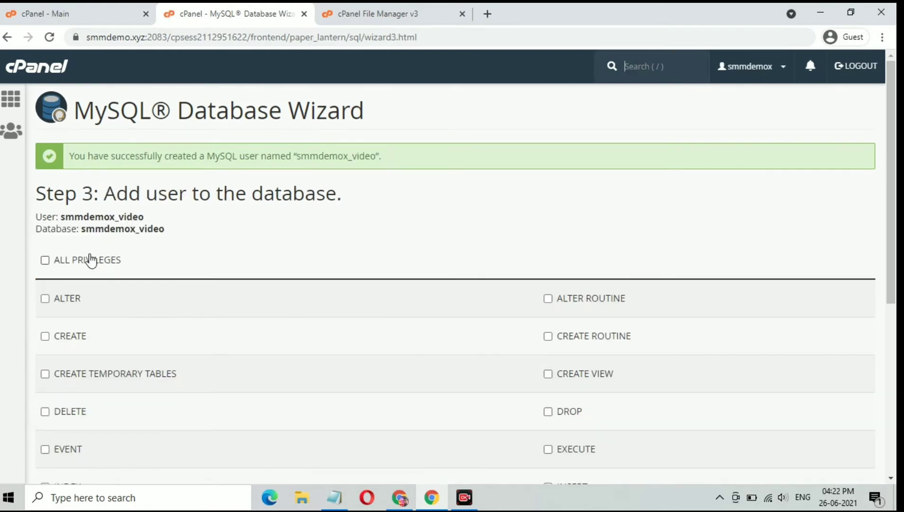
Step: Grant the user ALL PRIVILEGES on smmdemox_video, close the wizard, and return to File Manager
{"action": "left_click", "coordinate": [89, 259]}
{"action": "scroll", "coordinate": [268, 308], "scroll_direction": "down", "scroll_amount": 6}
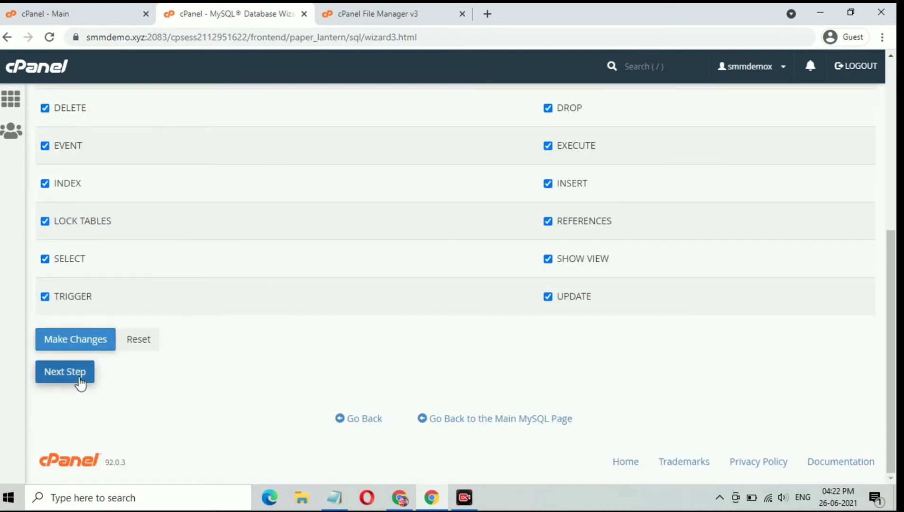
{"action": "left_click", "coordinate": [80, 379]}
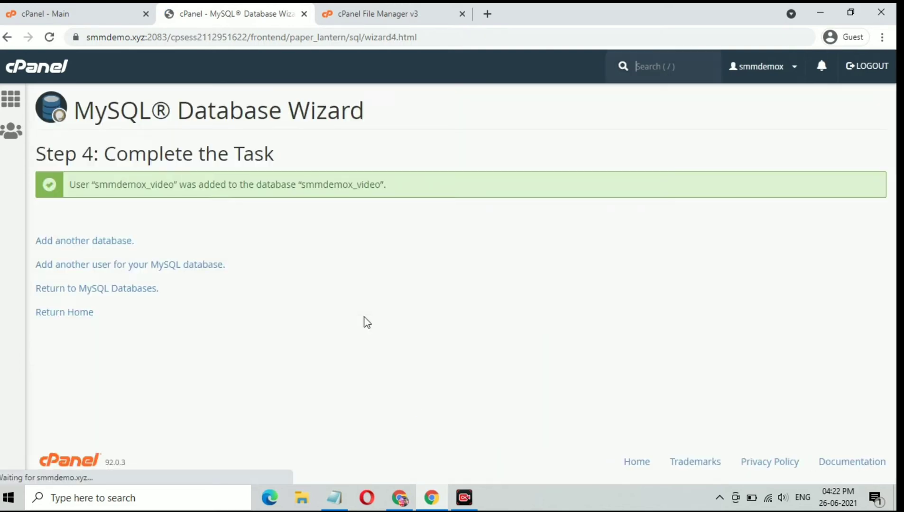
{"action": "left_click", "coordinate": [303, 14]}
{"action": "left_click", "coordinate": [226, 15]}
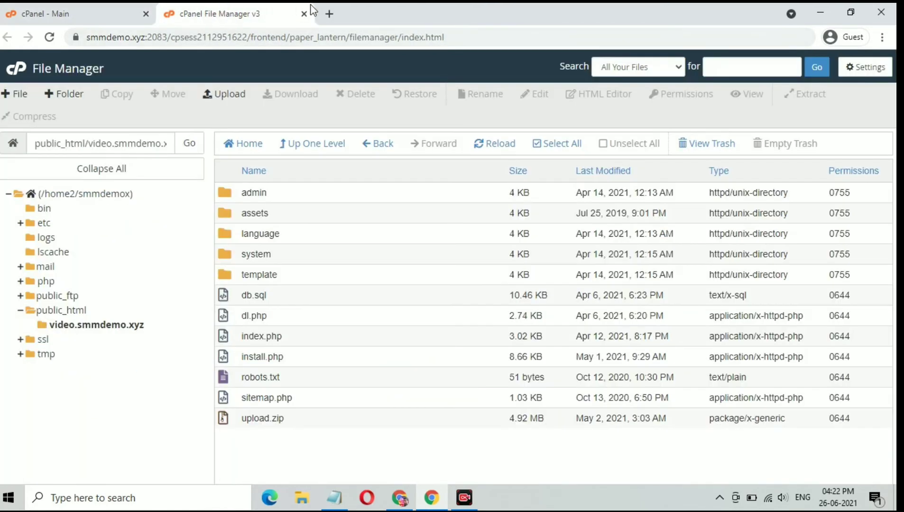
Step: Copy the subdomain name video.smmdemo.xyz from the File Manager path
{"action": "left_click_drag", "start_coordinate": [86, 145], "coordinate": [163, 144]}
{"action": "left_click", "coordinate": [93, 144]}
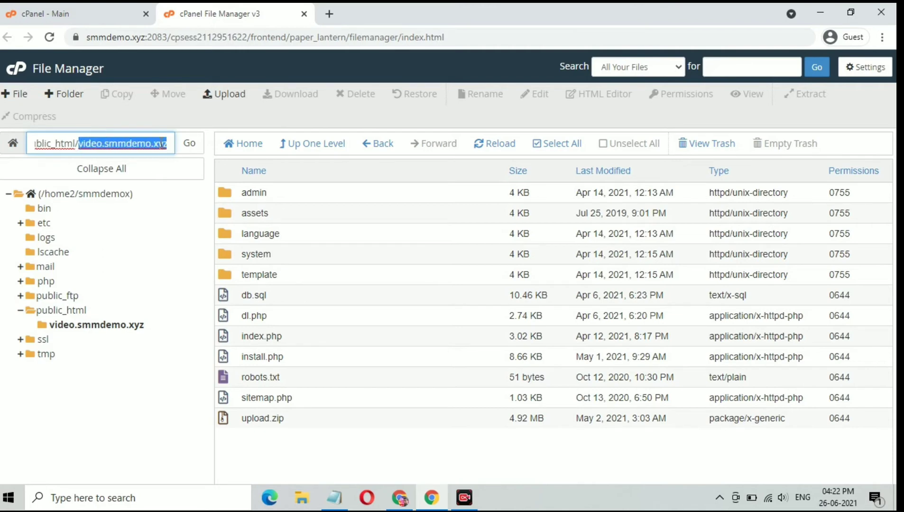
{"action": "right_click", "coordinate": [162, 144]}
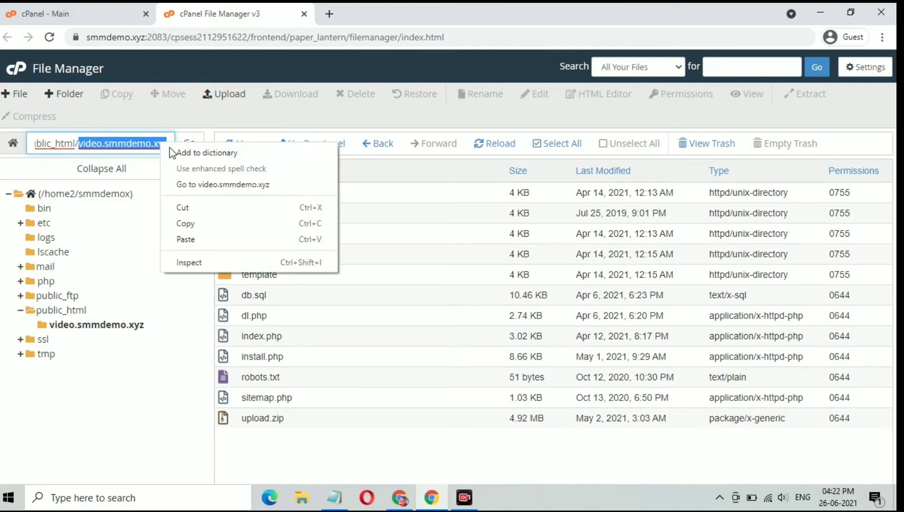
{"action": "left_click", "coordinate": [192, 222]}
Step: Load video.smmdemo.xyz/install.php in a new browser tab
{"action": "left_click", "coordinate": [330, 14]}
{"action": "left_click", "coordinate": [325, 37]}
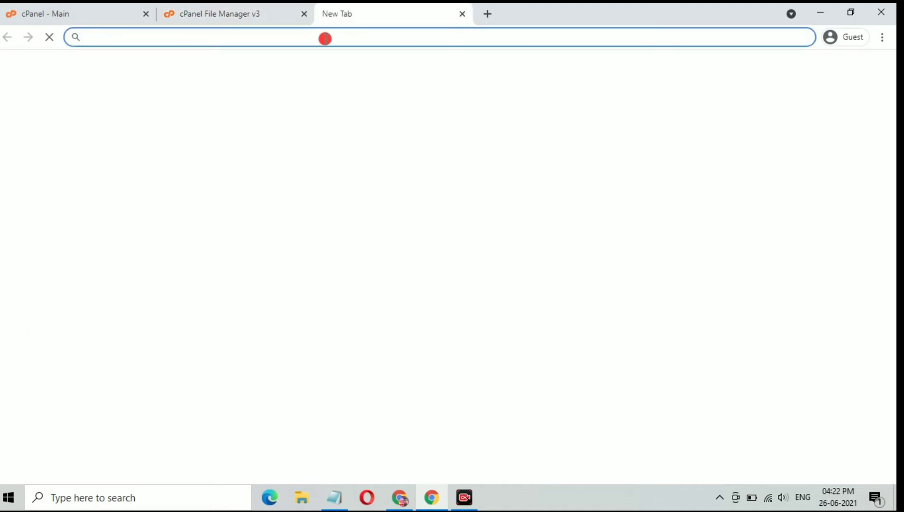
{"action": "key", "text": "ctrl+v"}
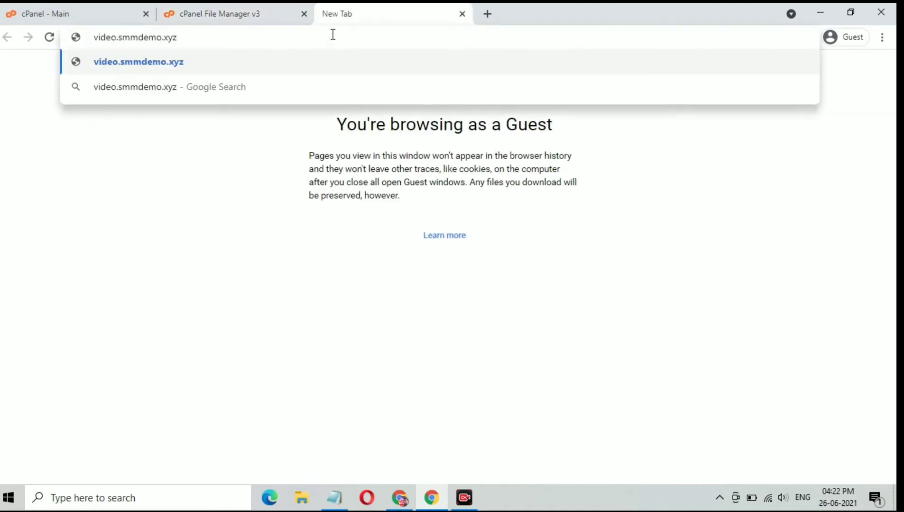
{"action": "type", "text": "/in"}
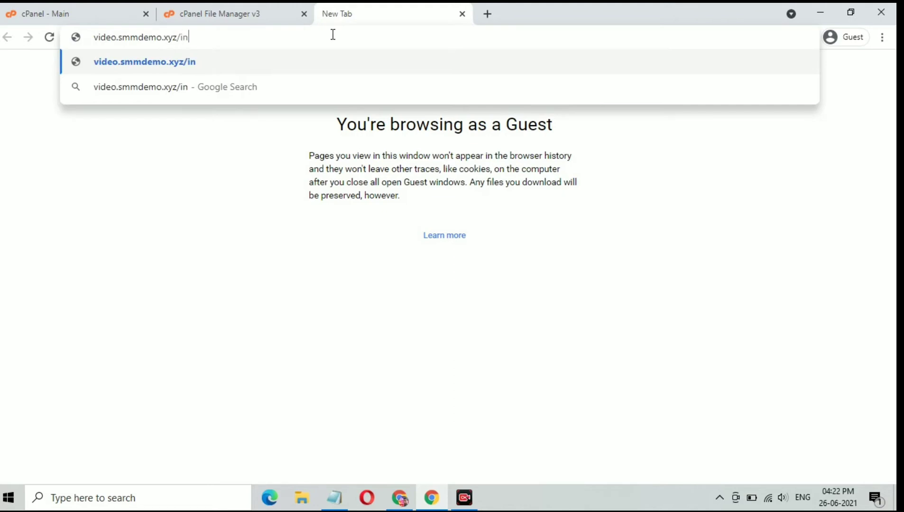
{"action": "type", "text": "sta"}
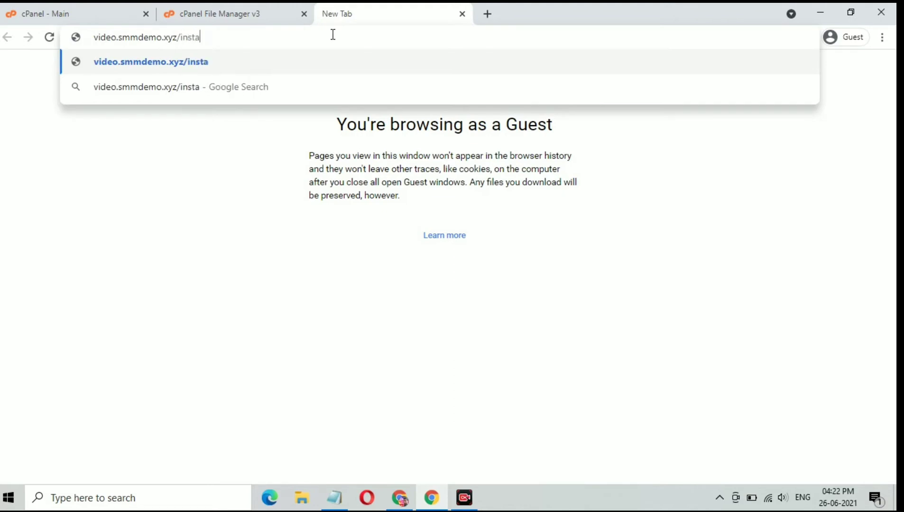
{"action": "type", "text": "ll.php"}
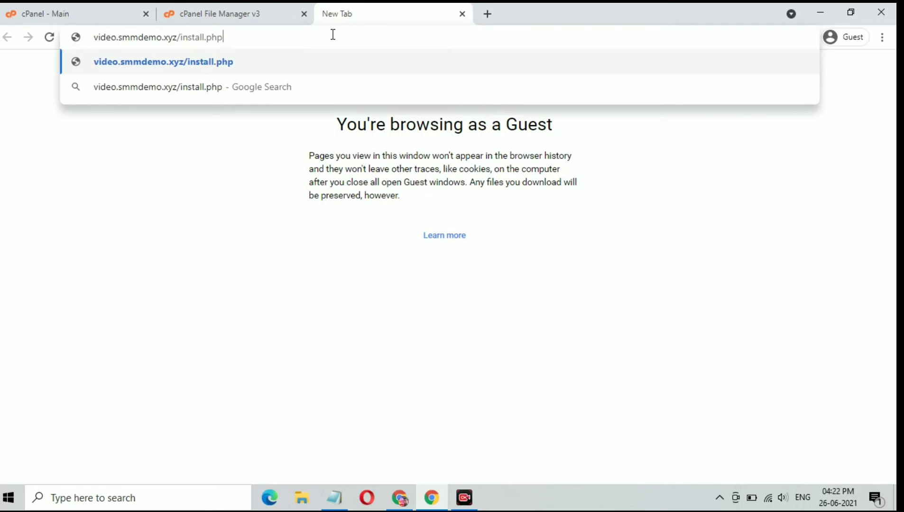
{"action": "key", "text": "Return"}
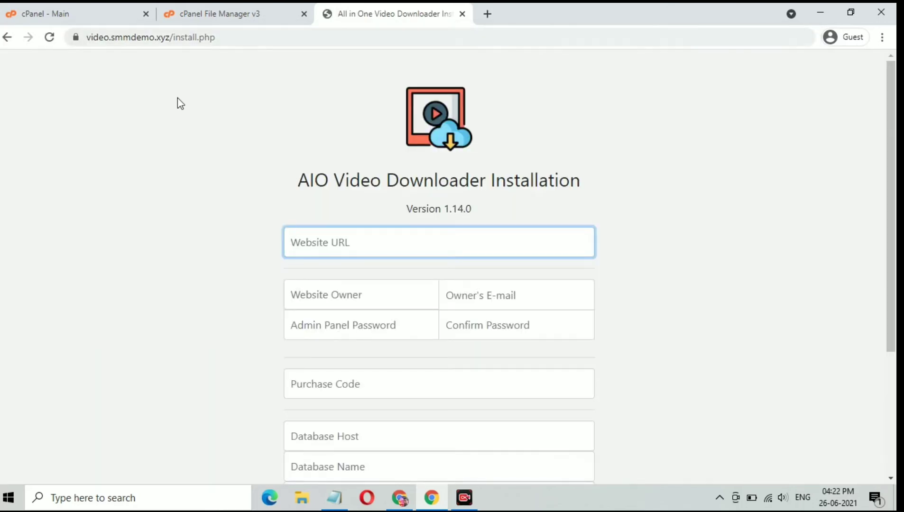
Step: Copy the site address and paste it as the installer's Website URL
{"action": "left_click", "coordinate": [171, 37]}
{"action": "left_click_drag", "start_coordinate": [113, 36], "coordinate": [85, 36]}
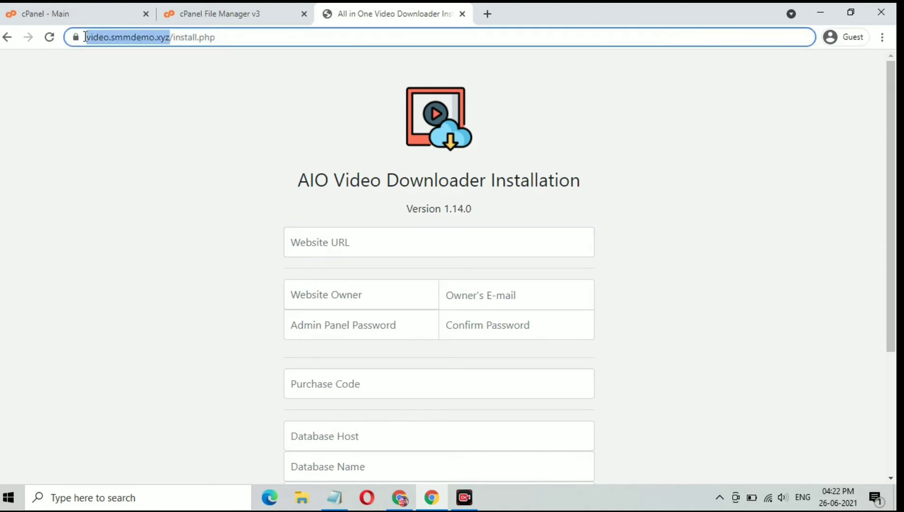
{"action": "right_click", "coordinate": [122, 38]}
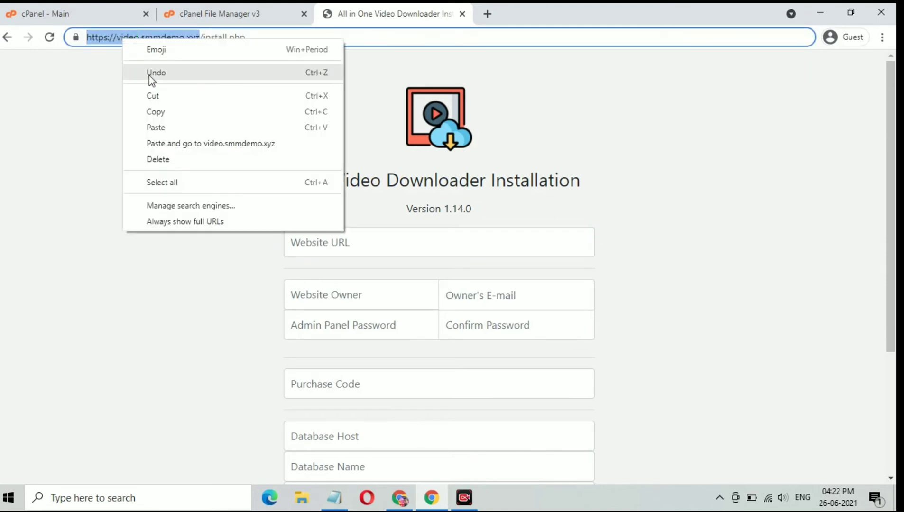
{"action": "left_click", "coordinate": [166, 110]}
{"action": "left_click", "coordinate": [361, 243]}
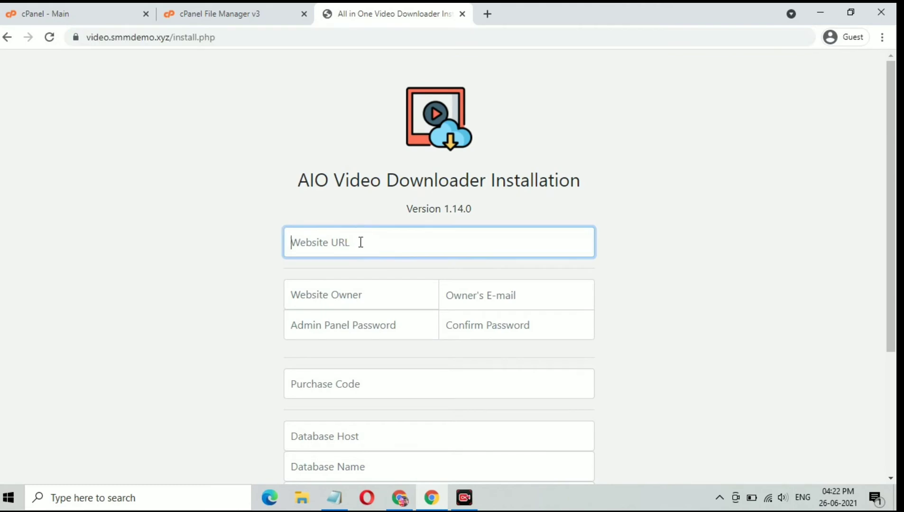
{"action": "key", "text": "ctrl+v"}
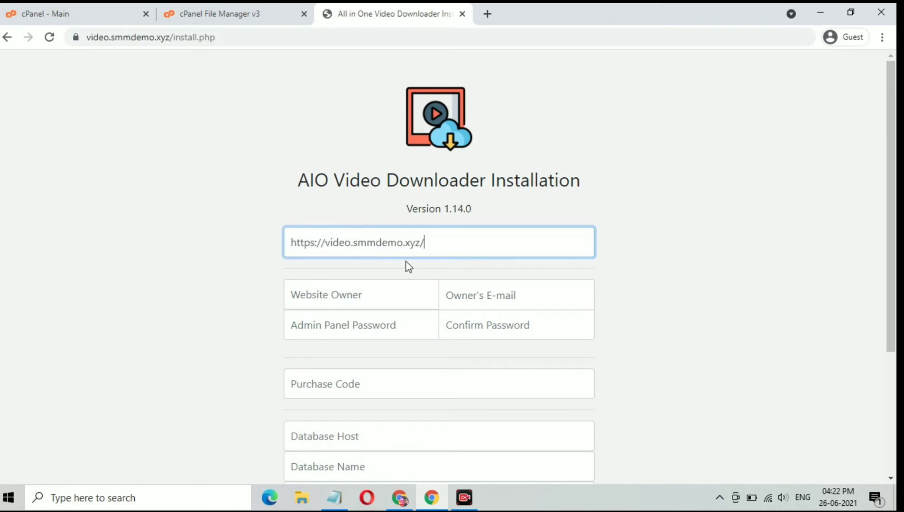
Step: Enter 'Web Digital' as Website Owner and fill in the owner's e-mail address
{"action": "left_click", "coordinate": [404, 289]}
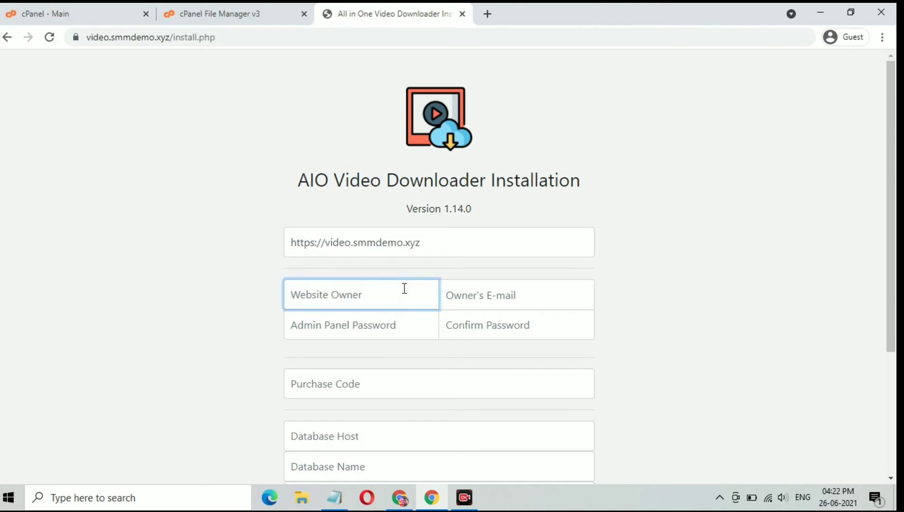
{"action": "type", "text": "Web "}
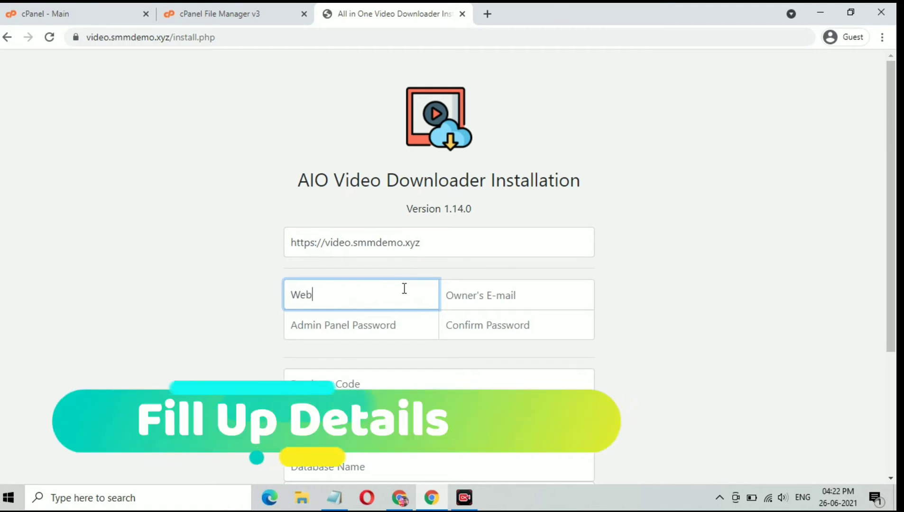
{"action": "type", "text": "Di"}
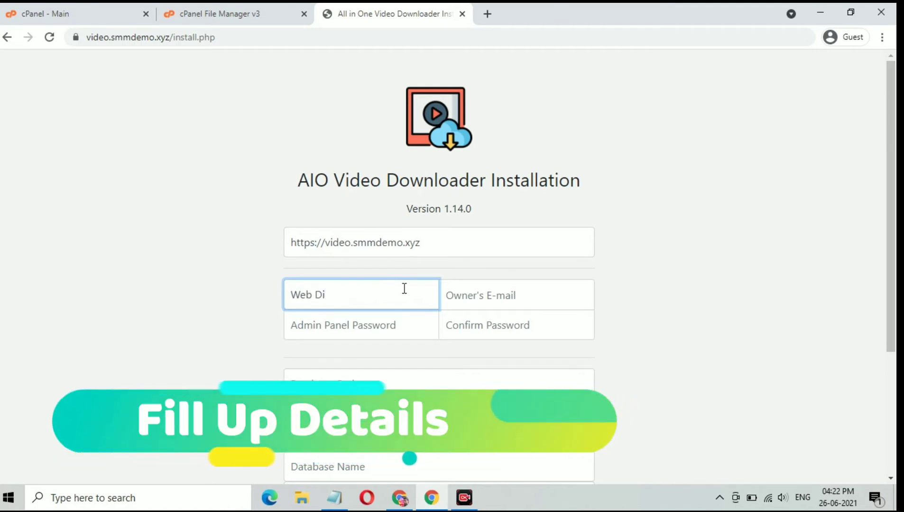
{"action": "type", "text": "gital"}
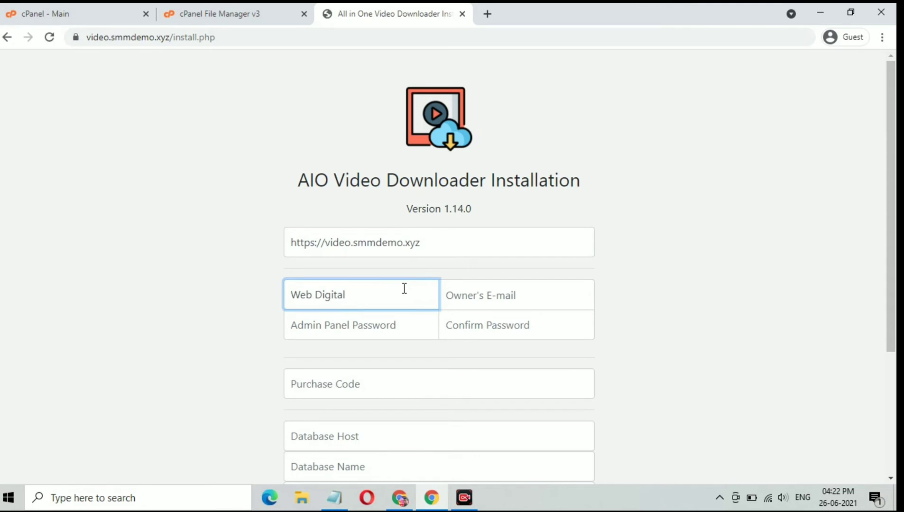
{"action": "scroll", "coordinate": [404, 288], "scroll_direction": "down", "scroll_amount": 3}
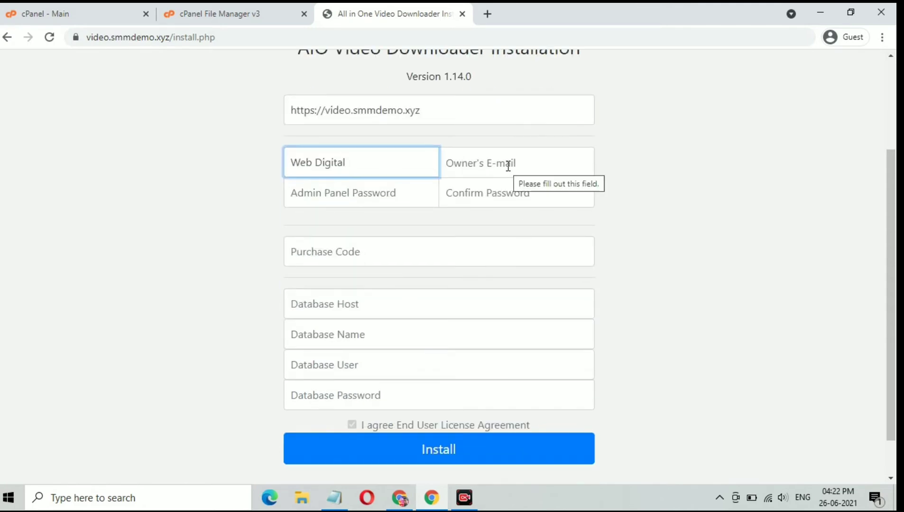
{"action": "scroll", "coordinate": [508, 166], "scroll_direction": "down", "scroll_amount": 1}
{"action": "left_click", "coordinate": [503, 125]}
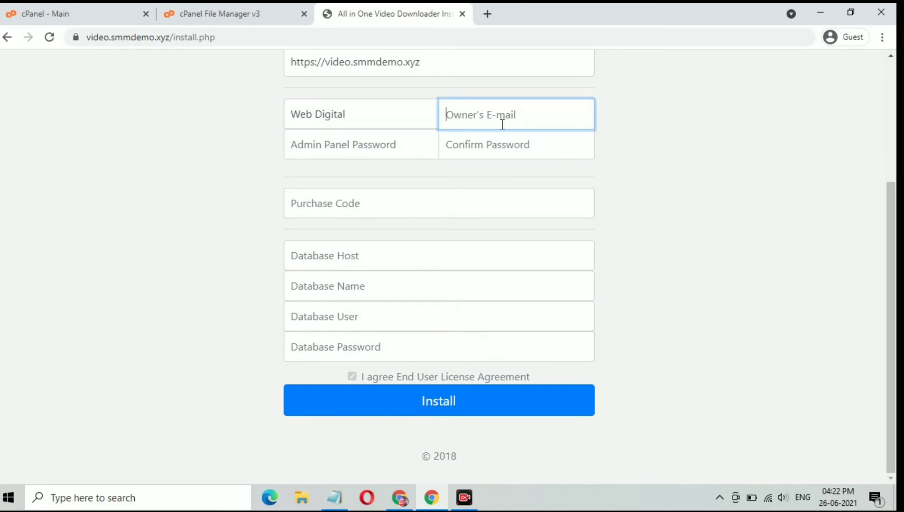
{"action": "type", "text": "admin@admin.co"}
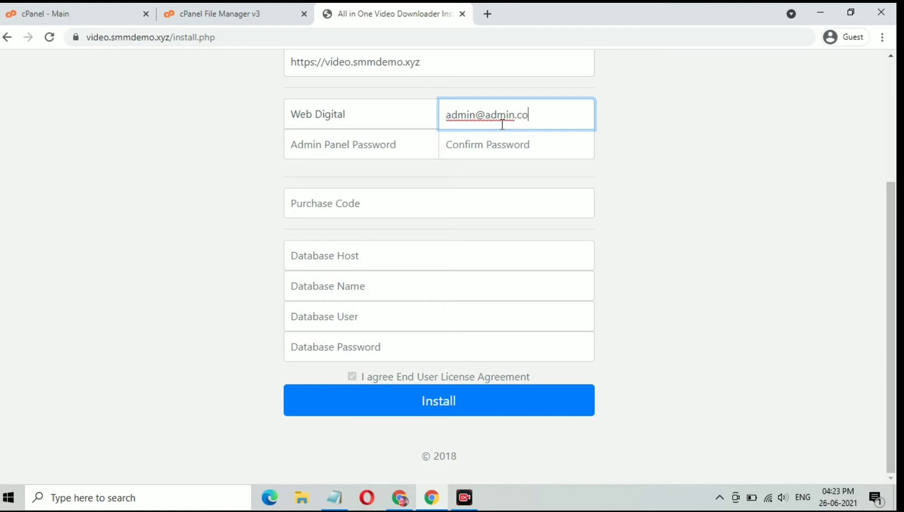
{"action": "type", "text": "m"}
Step: Enter the admin panel password and its confirmation, then begin the purchase code
{"action": "left_click", "coordinate": [407, 151]}
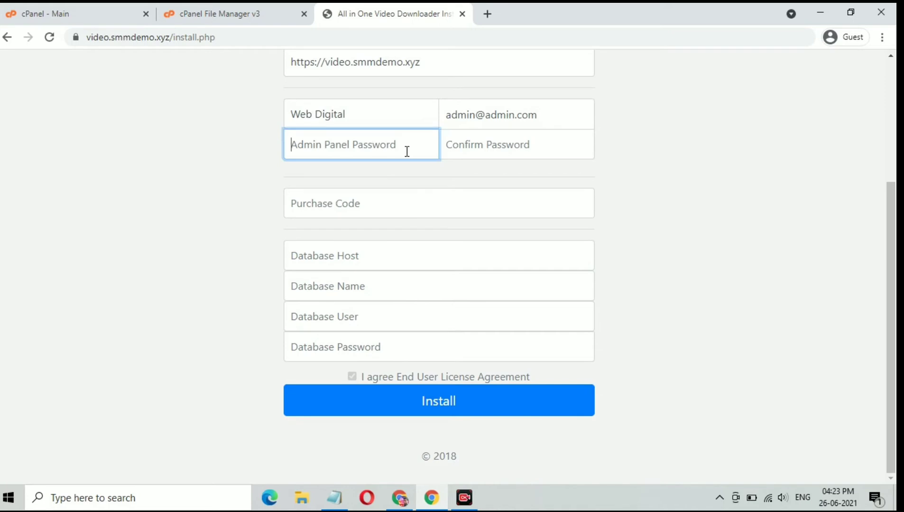
{"action": "type", "text": "123"}
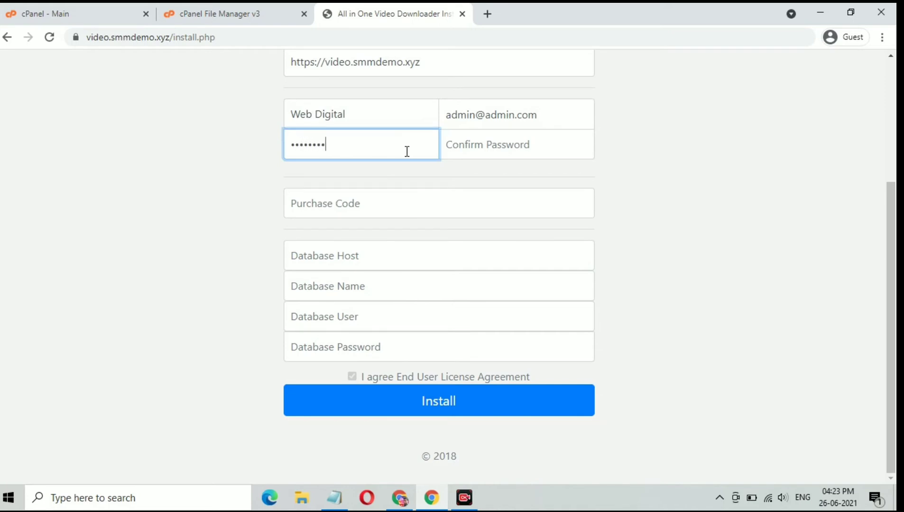
{"action": "left_click", "coordinate": [477, 146]}
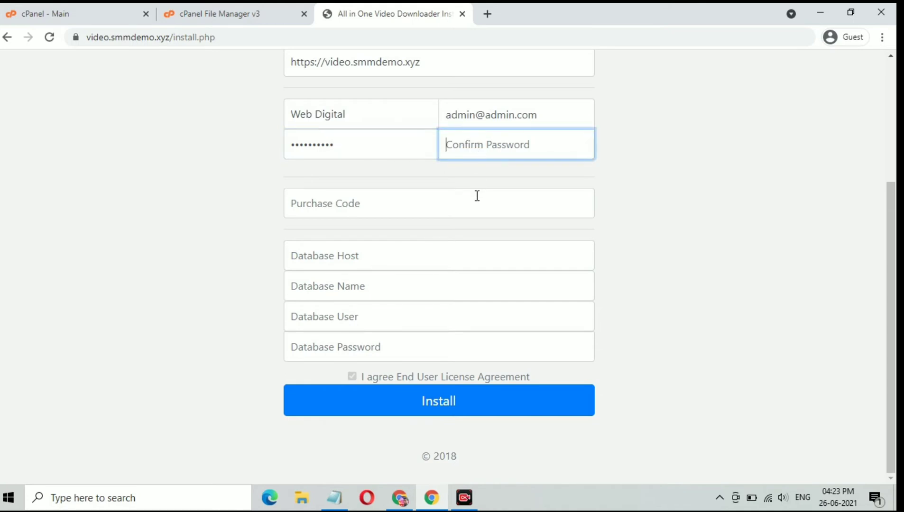
{"action": "type", "text": "1"}
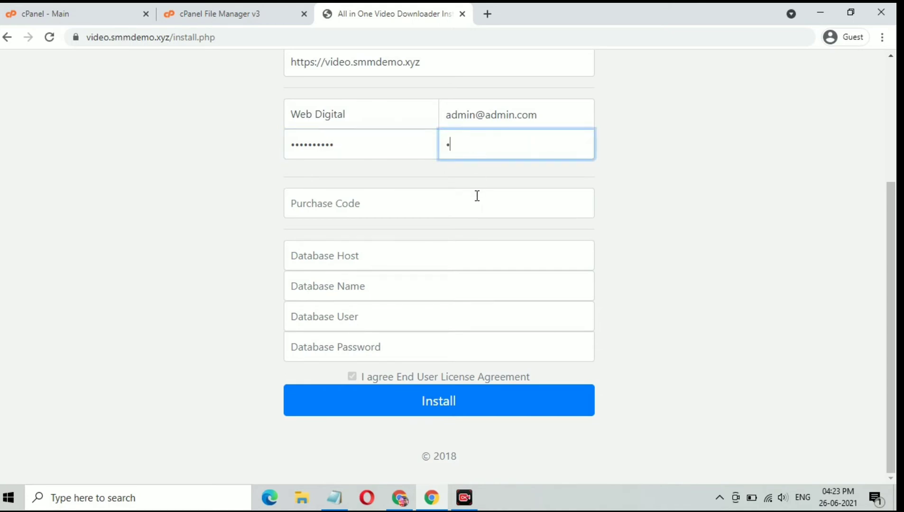
{"action": "type", "text": "23456"}
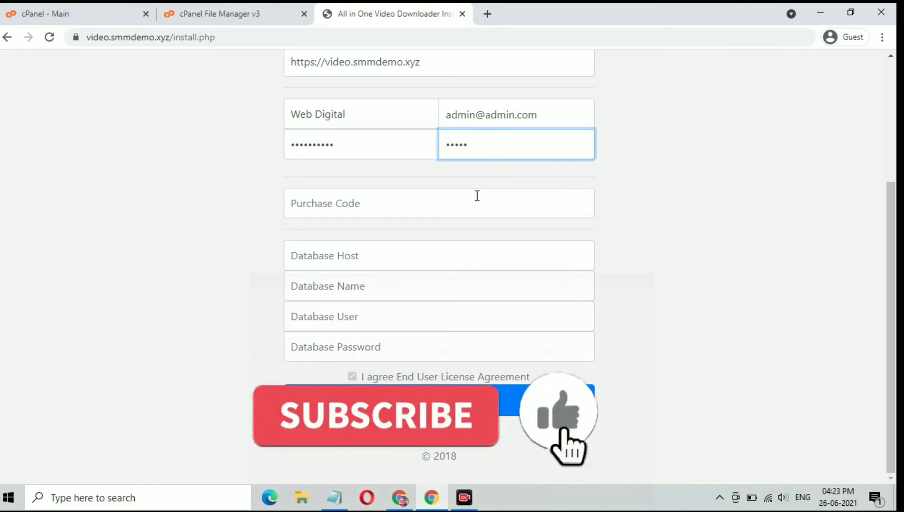
{"action": "type", "text": "7890"}
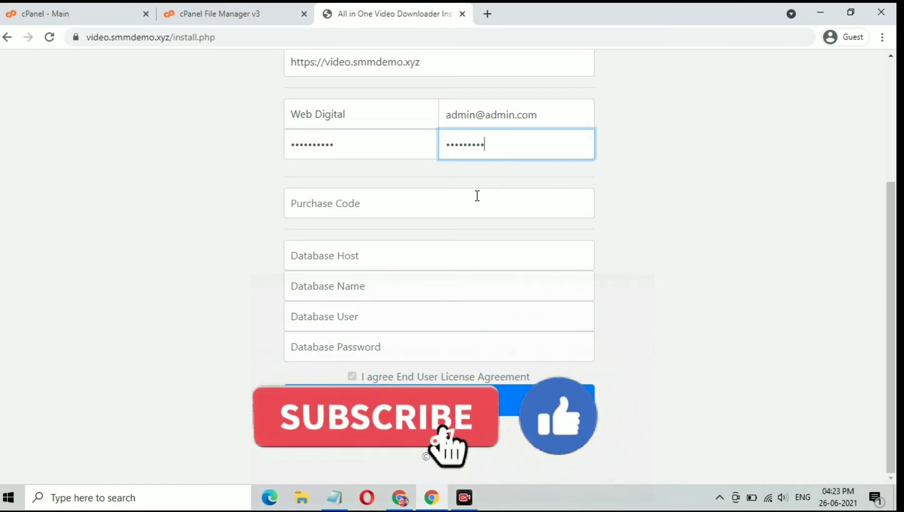
{"action": "left_click", "coordinate": [477, 196]}
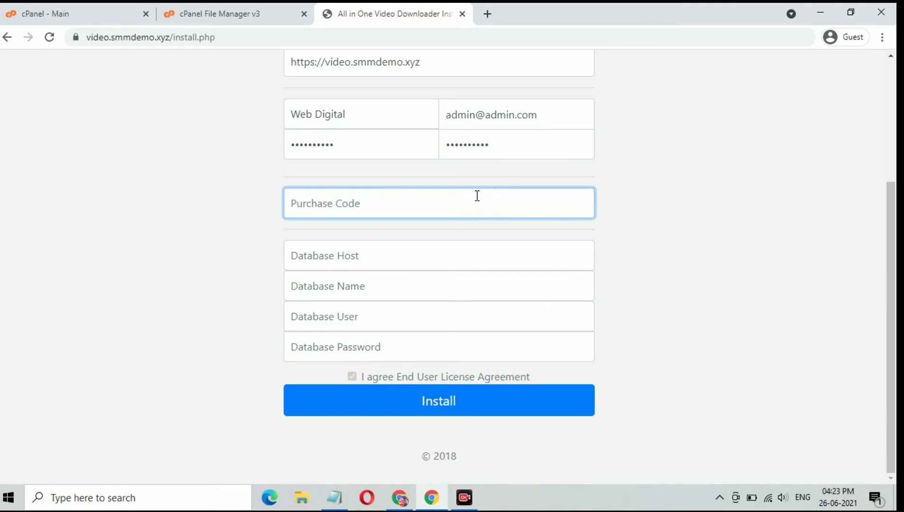
{"action": "type", "text": "c"}
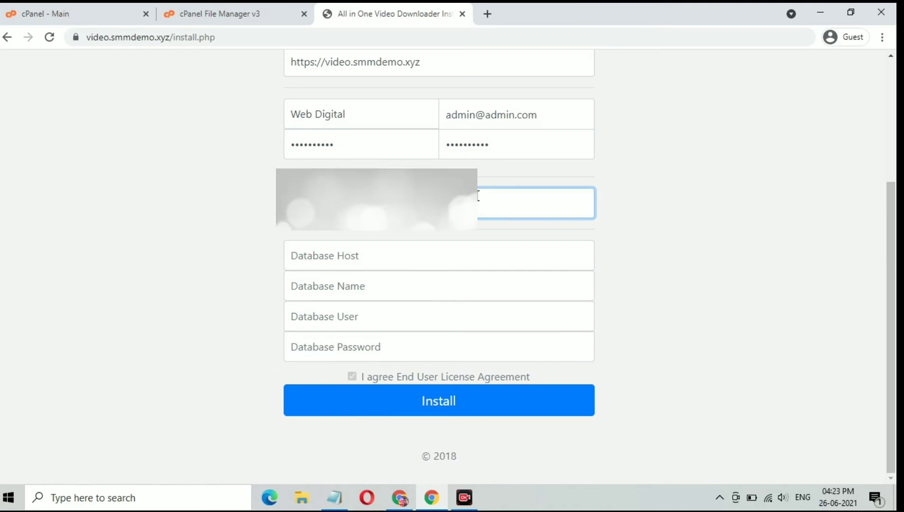
Step: Enter localhost as the database host and paste the database name smmdemox_video from the notes
{"action": "left_click", "coordinate": [483, 250]}
{"action": "type", "text": "loca"}
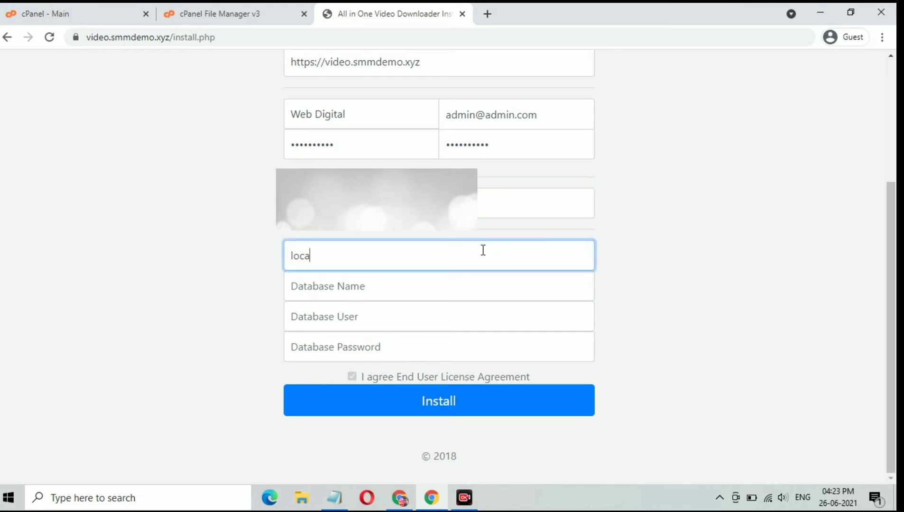
{"action": "type", "text": "lhost"}
{"action": "left_click", "coordinate": [450, 294]}
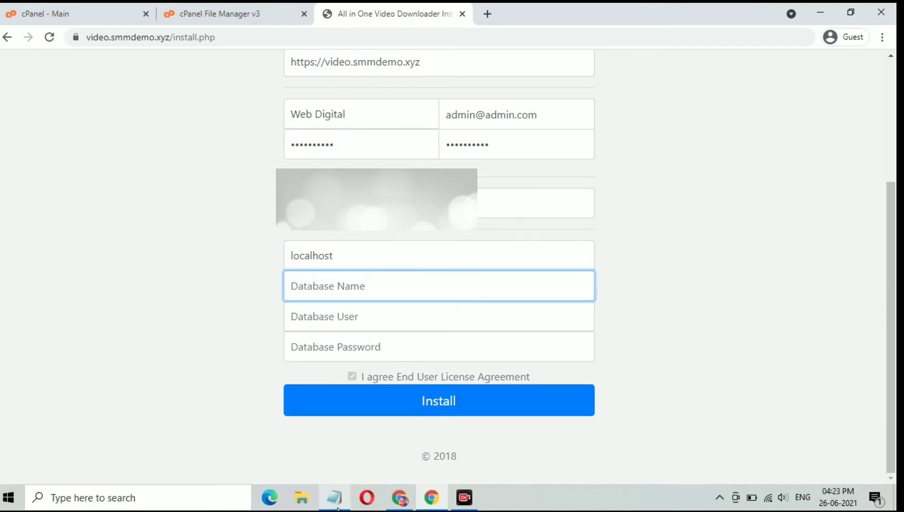
{"action": "left_click", "coordinate": [338, 509]}
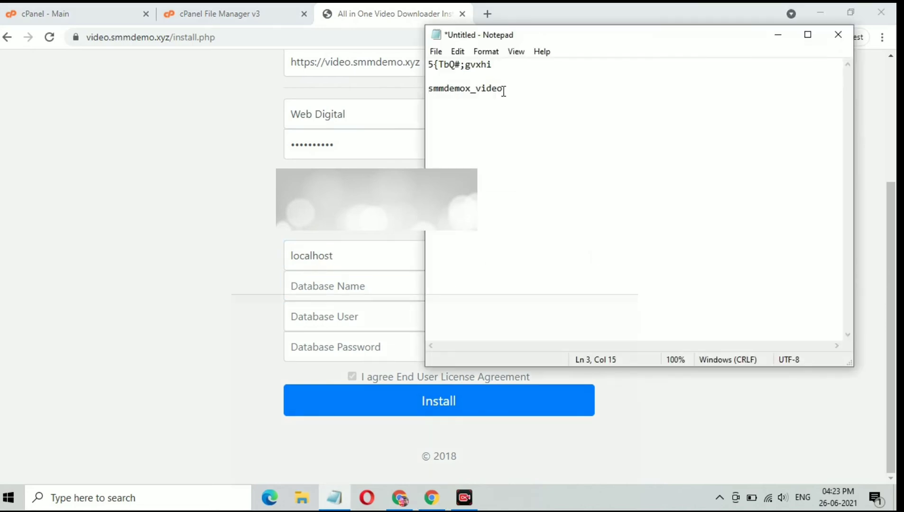
{"action": "left_click_drag", "start_coordinate": [503, 89], "coordinate": [427, 88]}
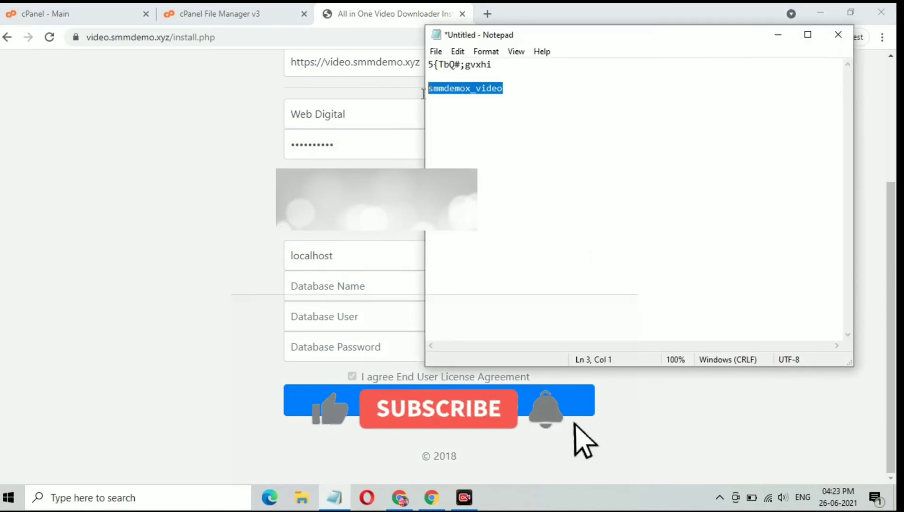
{"action": "right_click", "coordinate": [462, 89]}
{"action": "left_click", "coordinate": [503, 131]}
{"action": "left_click", "coordinate": [778, 34]}
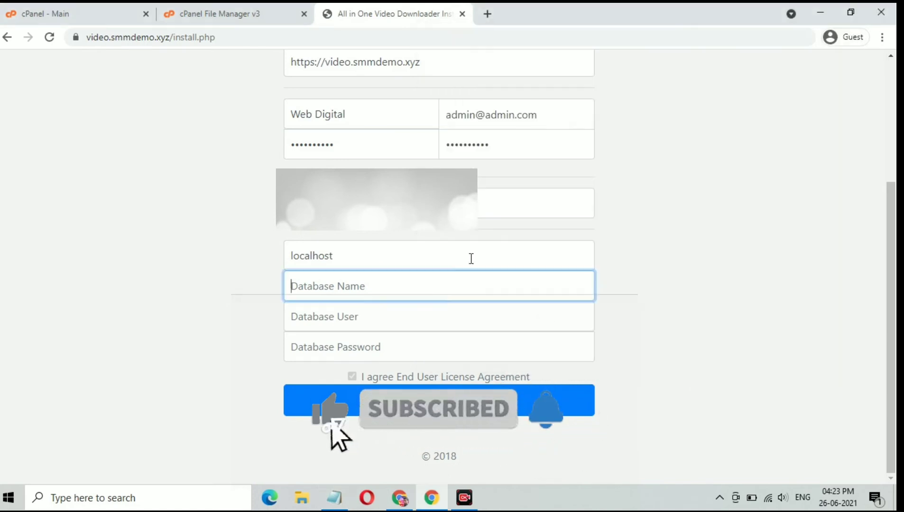
{"action": "key", "text": "ctrl+v"}
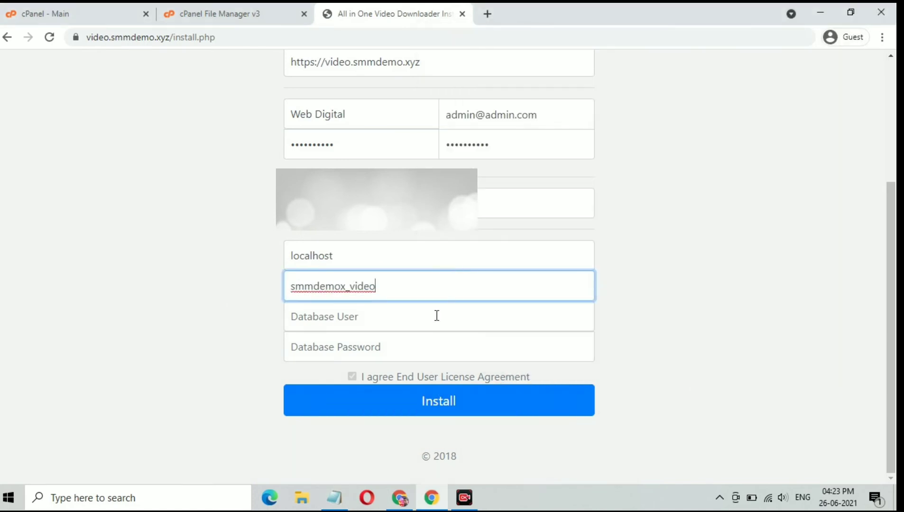
Step: Use the same name as database user, paste the password from the notes, and run the installation
{"action": "left_click", "coordinate": [431, 320]}
{"action": "key", "text": "ctrl+v"}
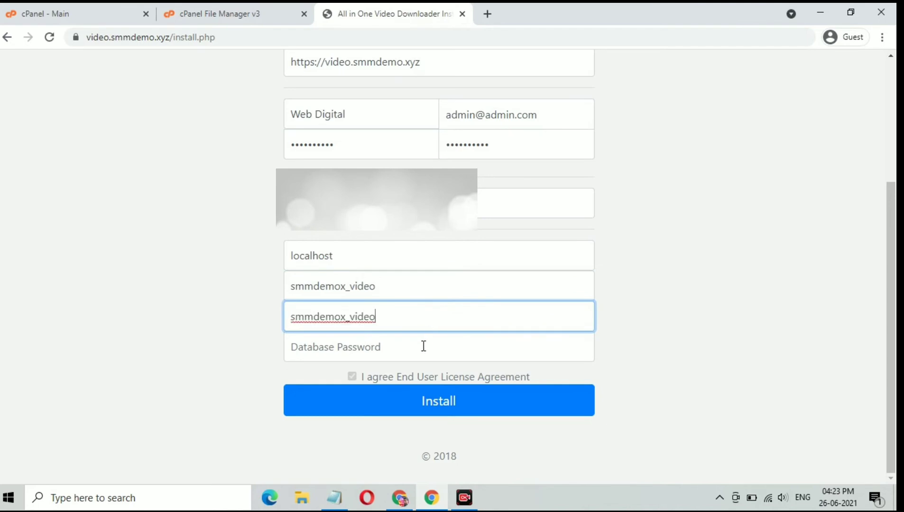
{"action": "left_click", "coordinate": [422, 346]}
{"action": "key", "text": "alt+Tab"}
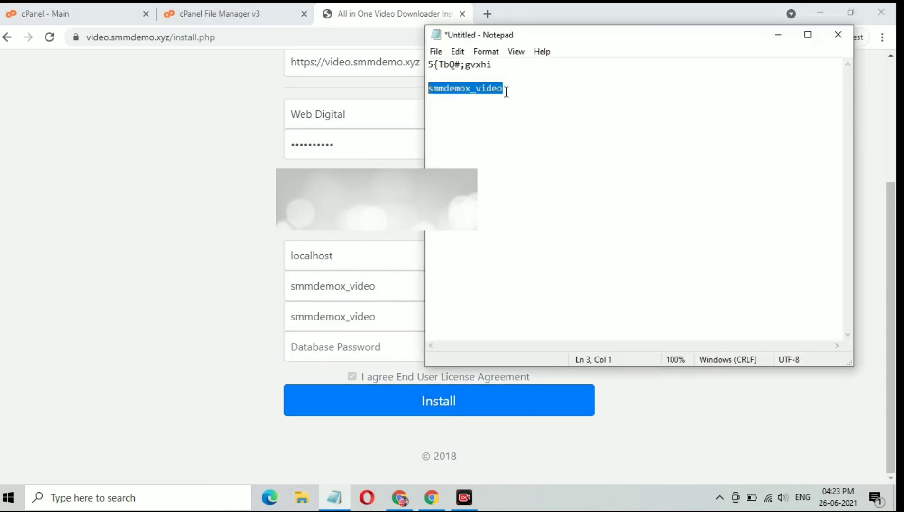
{"action": "left_click_drag", "start_coordinate": [497, 65], "coordinate": [408, 64]}
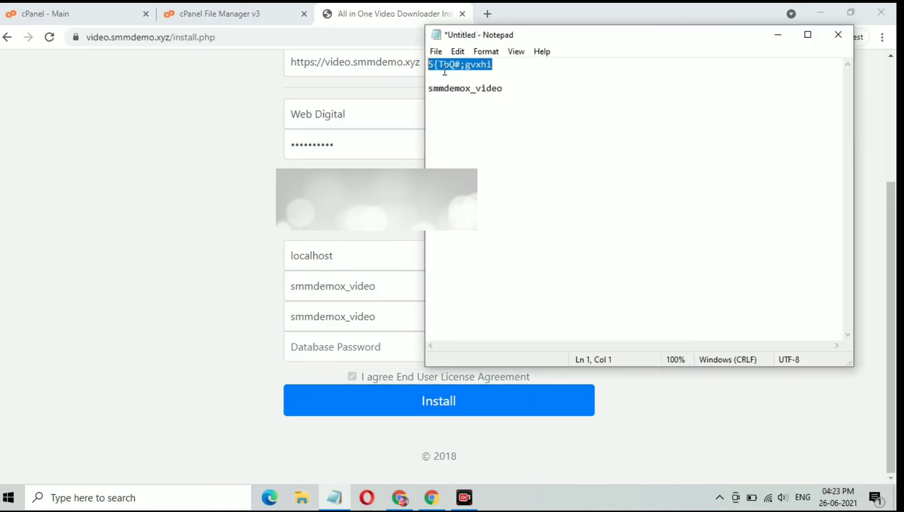
{"action": "right_click", "coordinate": [455, 64]}
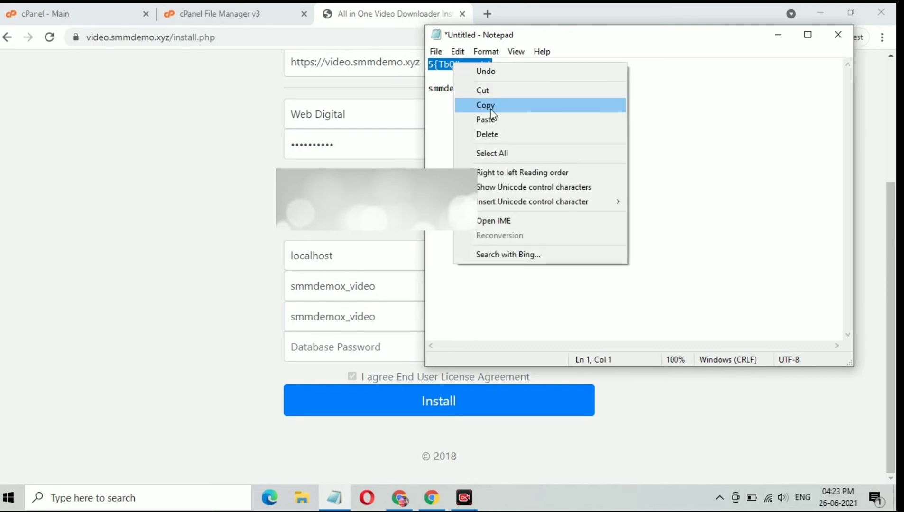
{"action": "left_click", "coordinate": [494, 107]}
{"action": "left_click", "coordinate": [778, 37]}
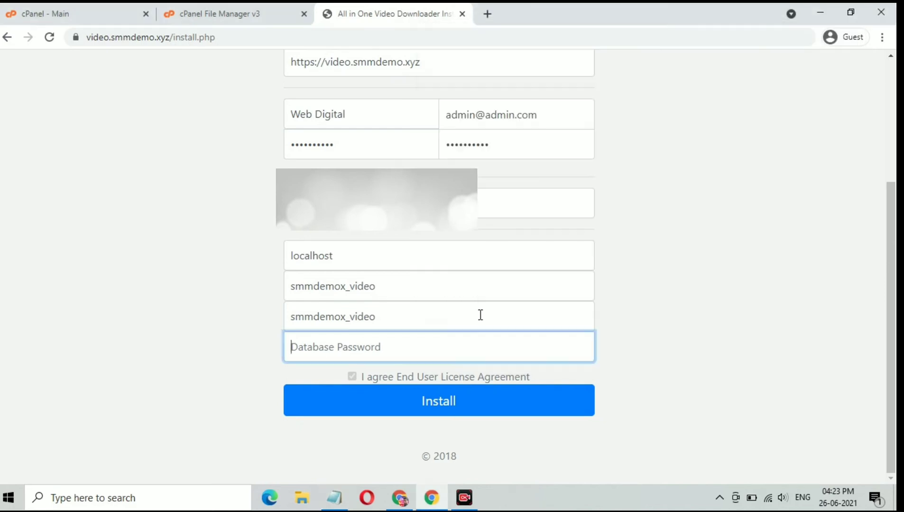
{"action": "left_click", "coordinate": [444, 350]}
{"action": "key", "text": "ctrl+v"}
{"action": "left_click", "coordinate": [444, 402]}
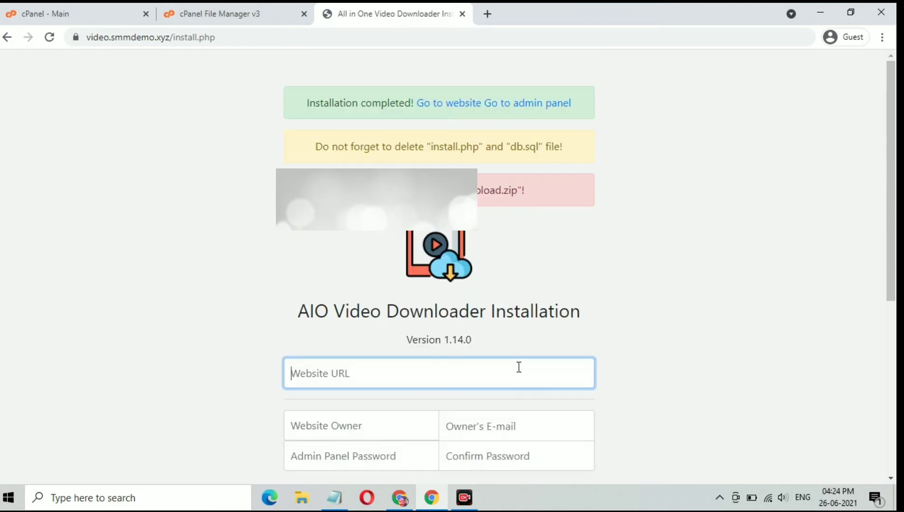
Step: Open the newly installed website from the Go to website link in a new tab
{"action": "right_click", "coordinate": [451, 109]}
{"action": "left_click", "coordinate": [458, 110]}
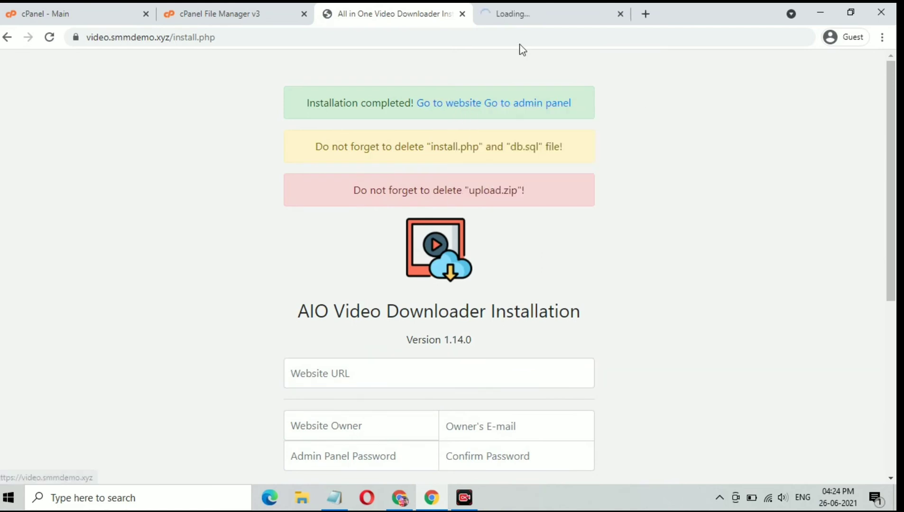
{"action": "left_click", "coordinate": [527, 11]}
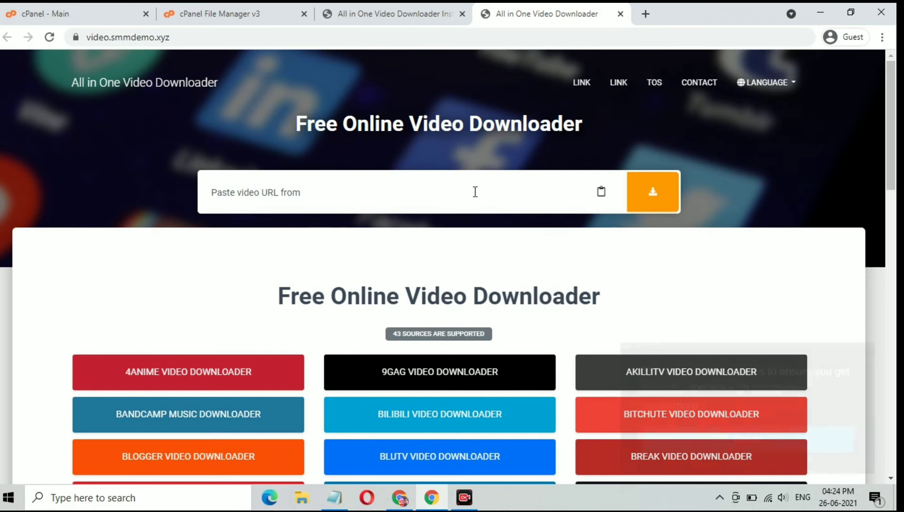
Step: Back on the completion page, highlight the reminder to delete install.php and db.sql
{"action": "left_click", "coordinate": [393, 14]}
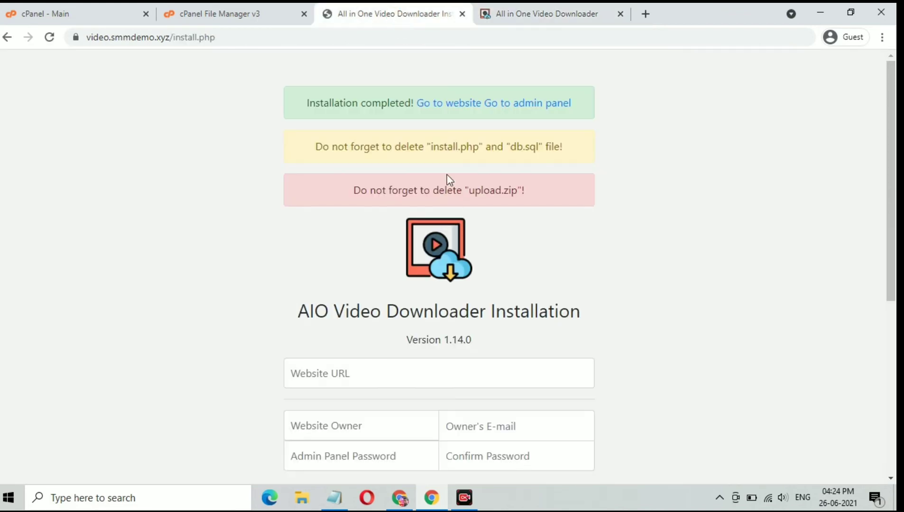
{"action": "left_click_drag", "start_coordinate": [313, 152], "coordinate": [571, 151]}
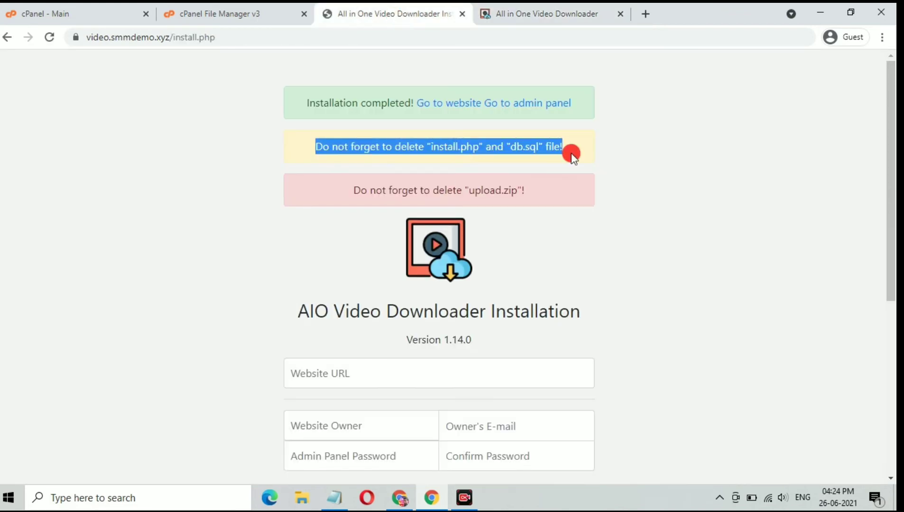
{"action": "left_click", "coordinate": [574, 153]}
Step: Permanently delete install.php in File Manager, skipping the trash, then go back to the installer page
{"action": "left_click", "coordinate": [227, 12]}
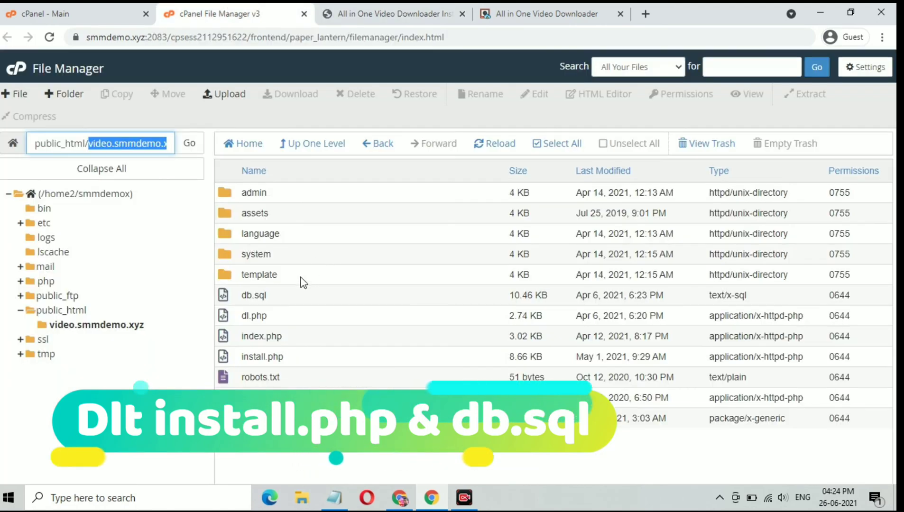
{"action": "left_click", "coordinate": [295, 360]}
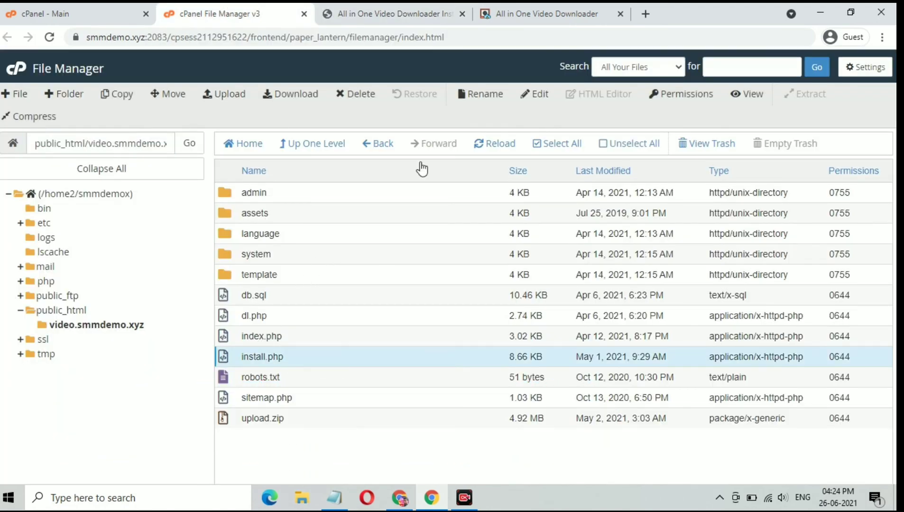
{"action": "left_click", "coordinate": [366, 98]}
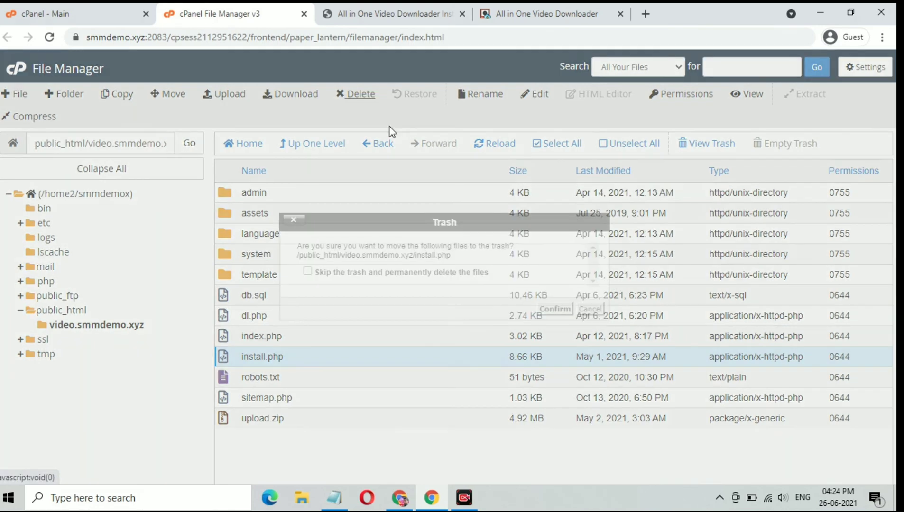
{"action": "left_click", "coordinate": [417, 273]}
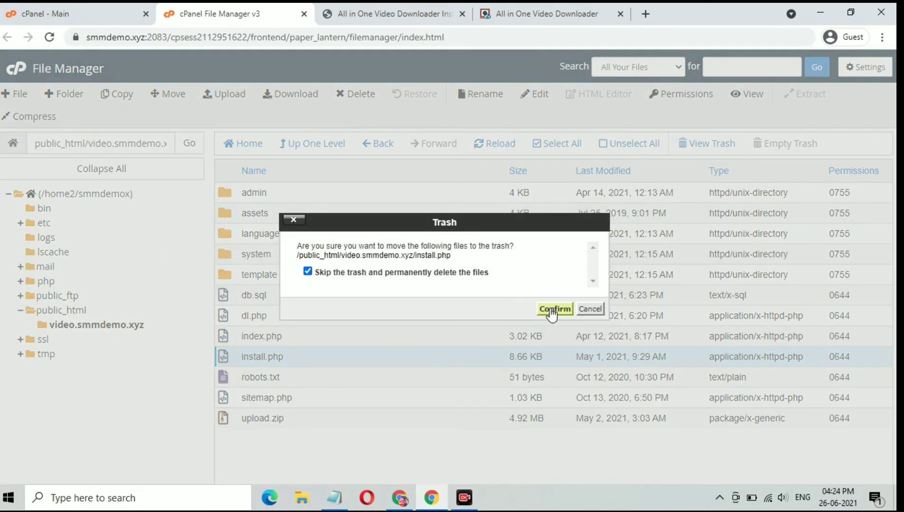
{"action": "left_click", "coordinate": [551, 311]}
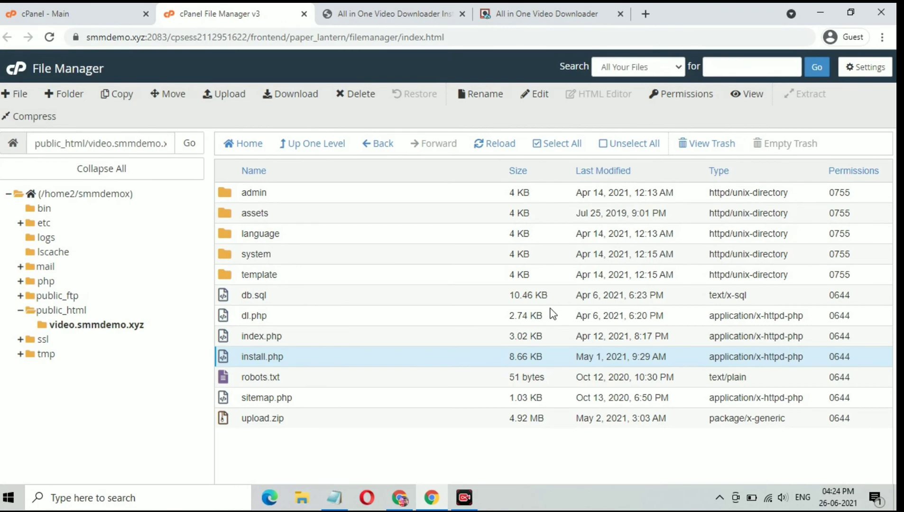
{"action": "left_click", "coordinate": [402, 14]}
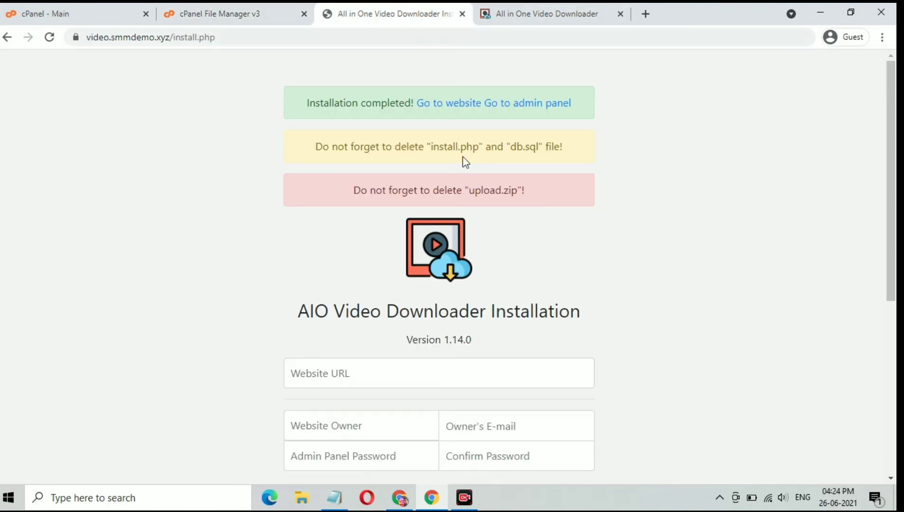
Step: Open the admin panel link in its own new tab
{"action": "right_click", "coordinate": [521, 101]}
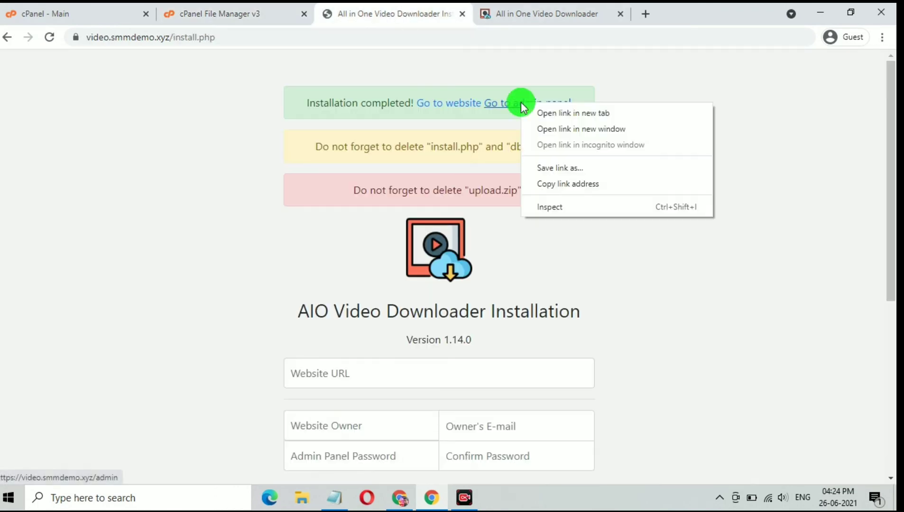
{"action": "left_click", "coordinate": [547, 114]}
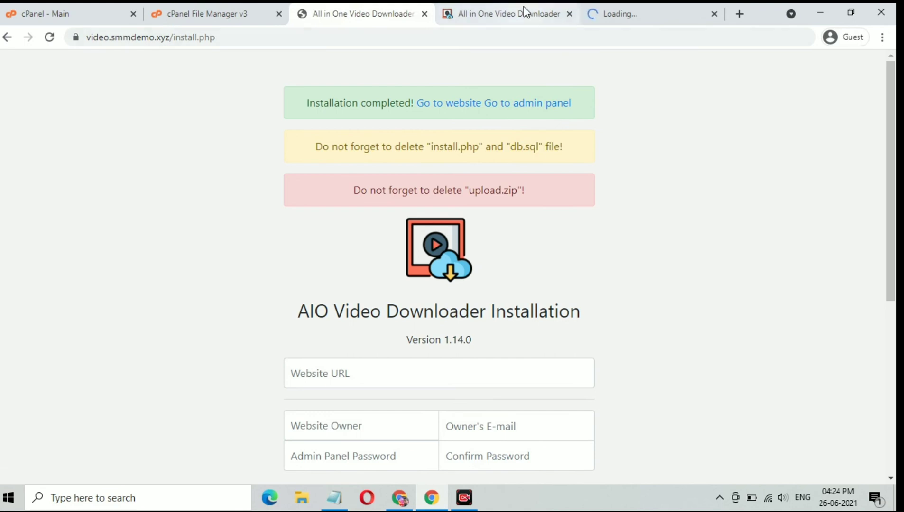
{"action": "left_click", "coordinate": [631, 9]}
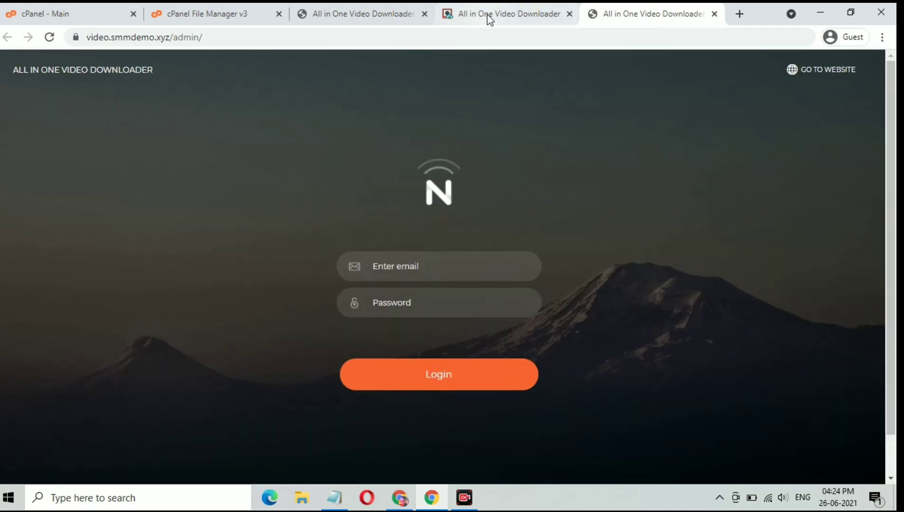
Step: On the live homepage, dismiss the cookie notice with Got it! and focus the video URL box
{"action": "left_click", "coordinate": [489, 16]}
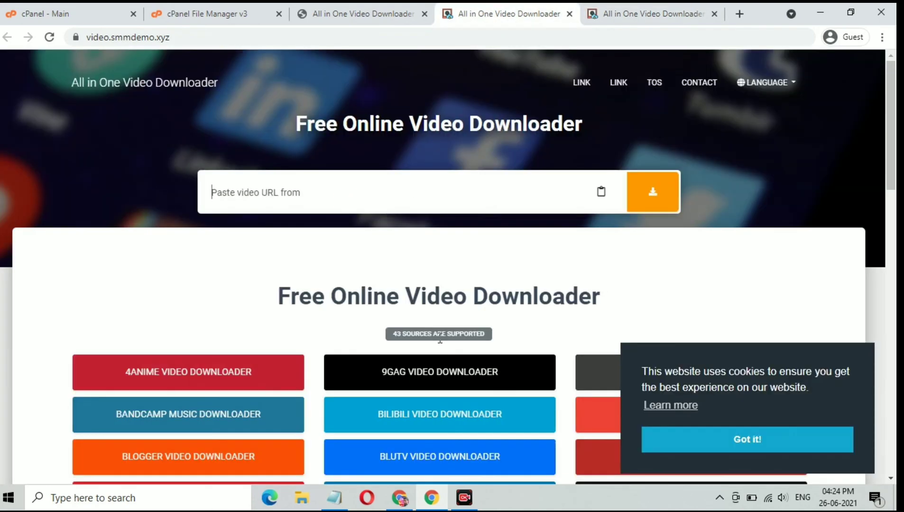
{"action": "scroll", "coordinate": [444, 335], "scroll_direction": "down", "scroll_amount": 4}
{"action": "scroll", "coordinate": [443, 334], "scroll_direction": "down", "scroll_amount": 10}
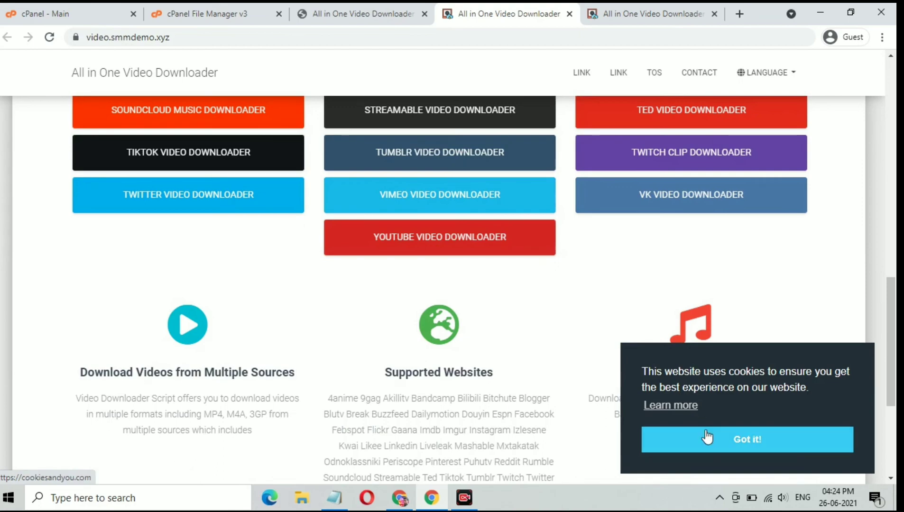
{"action": "left_click", "coordinate": [708, 438]}
{"action": "scroll", "coordinate": [430, 358], "scroll_direction": "down", "scroll_amount": 5}
{"action": "scroll", "coordinate": [432, 352], "scroll_direction": "up", "scroll_amount": 9}
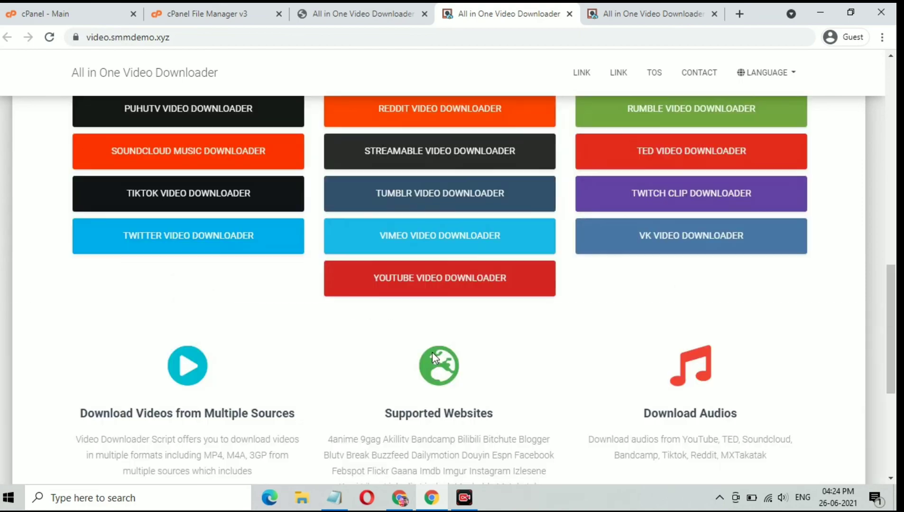
{"action": "scroll", "coordinate": [432, 352], "scroll_direction": "up", "scroll_amount": 10}
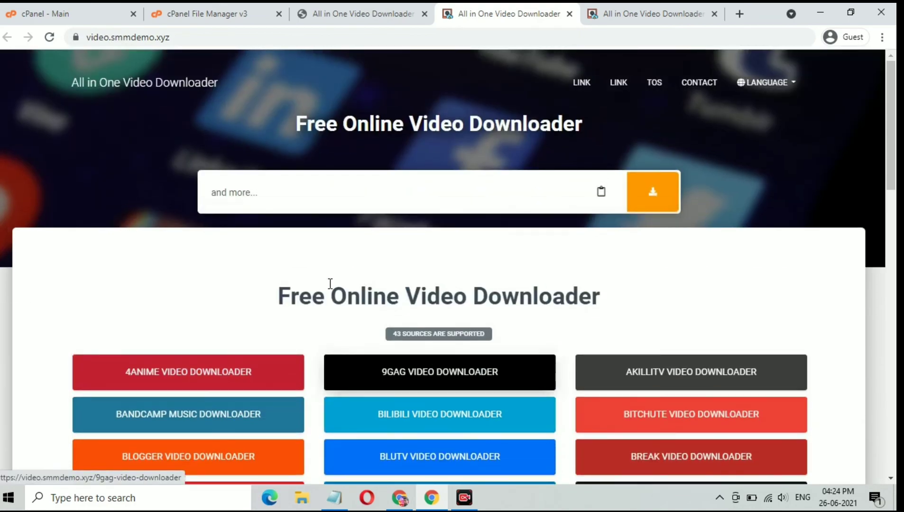
{"action": "left_click", "coordinate": [291, 189]}
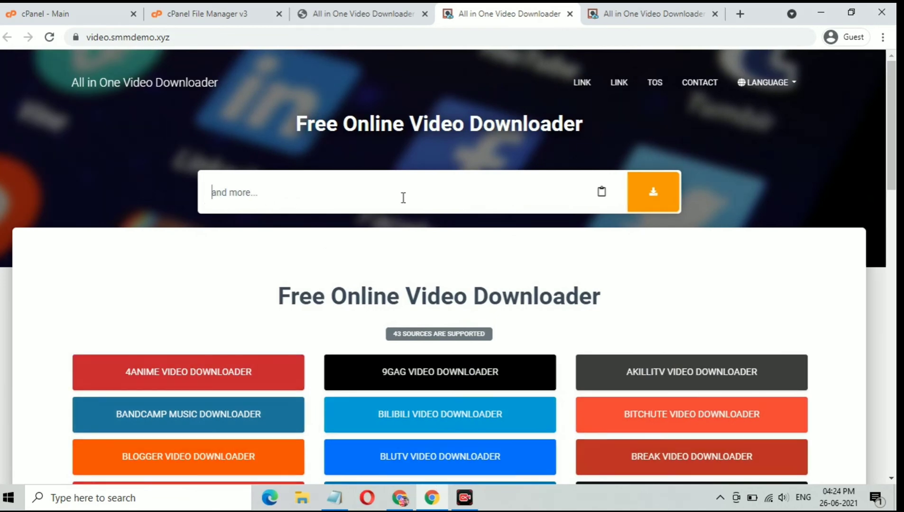
Step: Log in to the admin panel with the administrator e-mail and password
{"action": "left_click", "coordinate": [632, 14]}
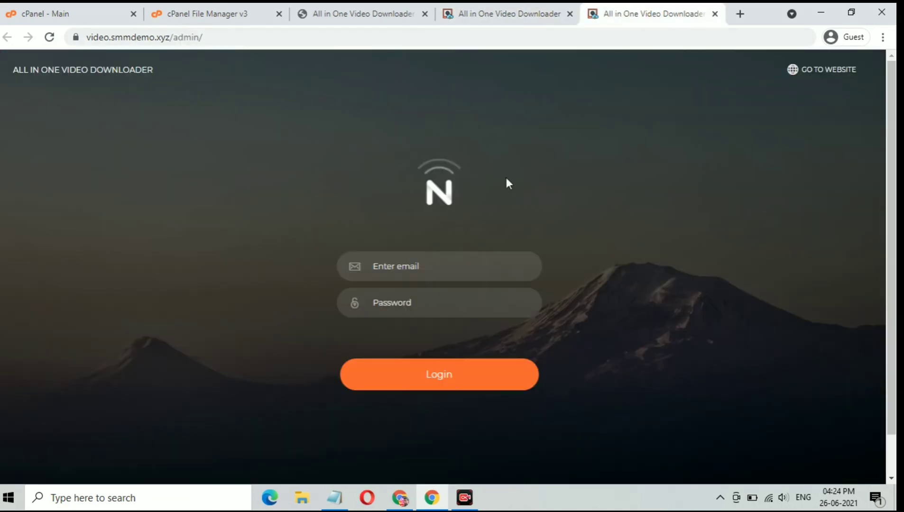
{"action": "left_click", "coordinate": [455, 269]}
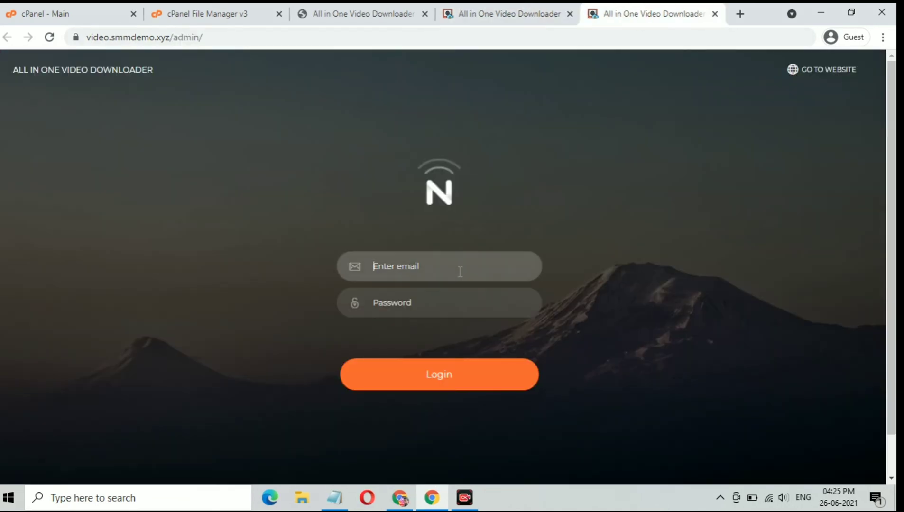
{"action": "type", "text": "admin@admin.com"}
{"action": "left_click", "coordinate": [458, 309]}
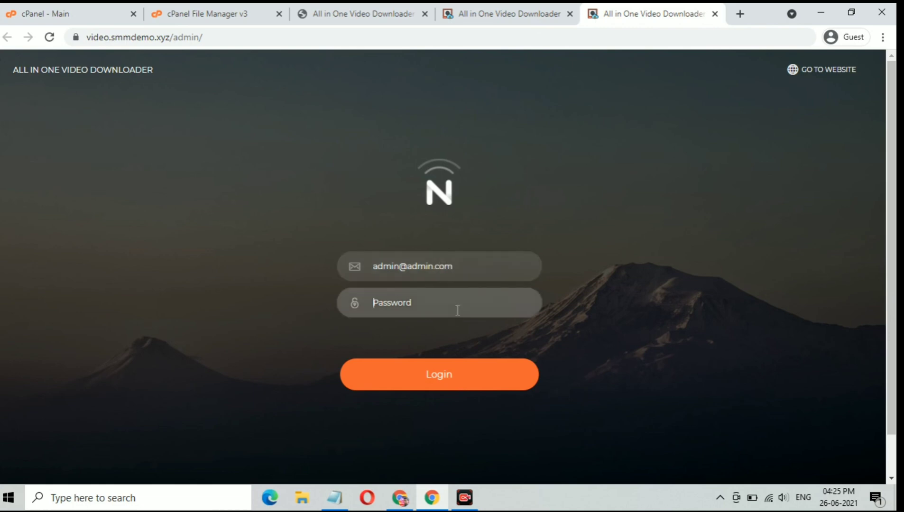
{"action": "type", "text": "••"}
{"action": "left_click", "coordinate": [450, 364]}
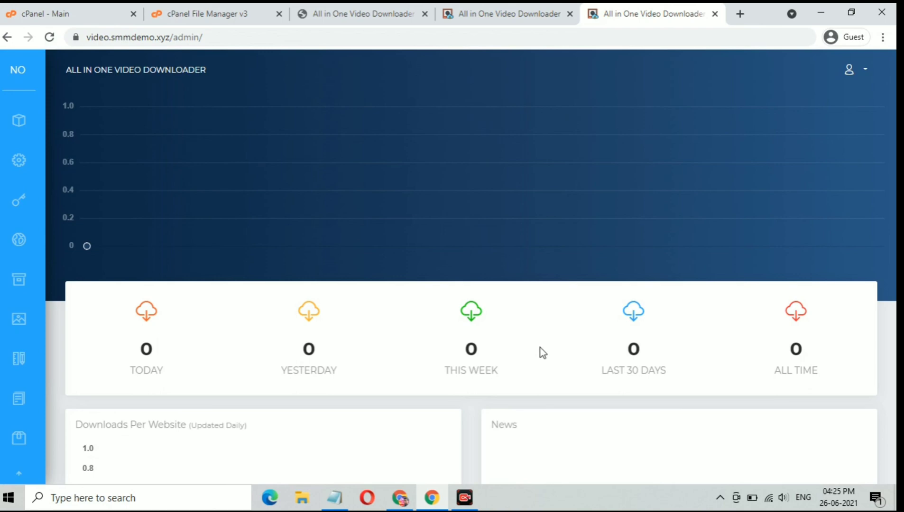
{"action": "scroll", "coordinate": [540, 348], "scroll_direction": "down", "scroll_amount": 5}
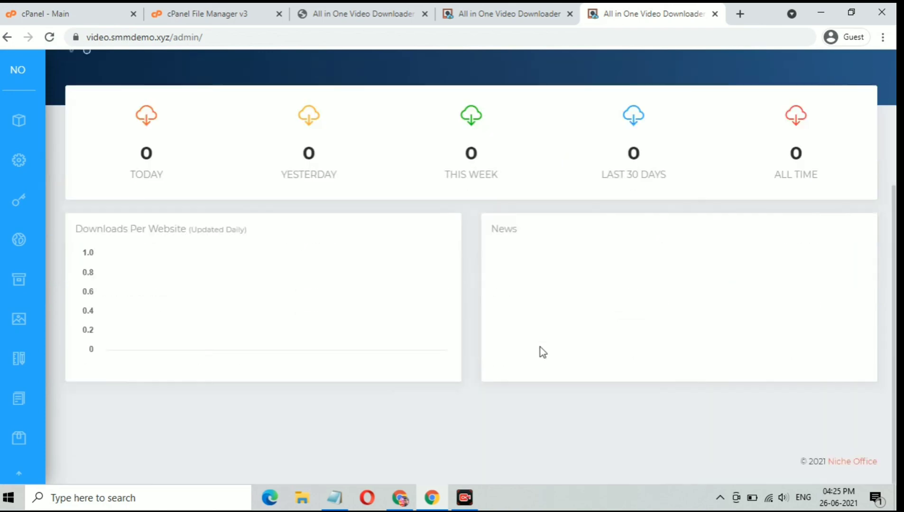
{"action": "scroll", "coordinate": [540, 348], "scroll_direction": "up", "scroll_amount": 5}
{"action": "mouse_move", "coordinate": [18, 132]}
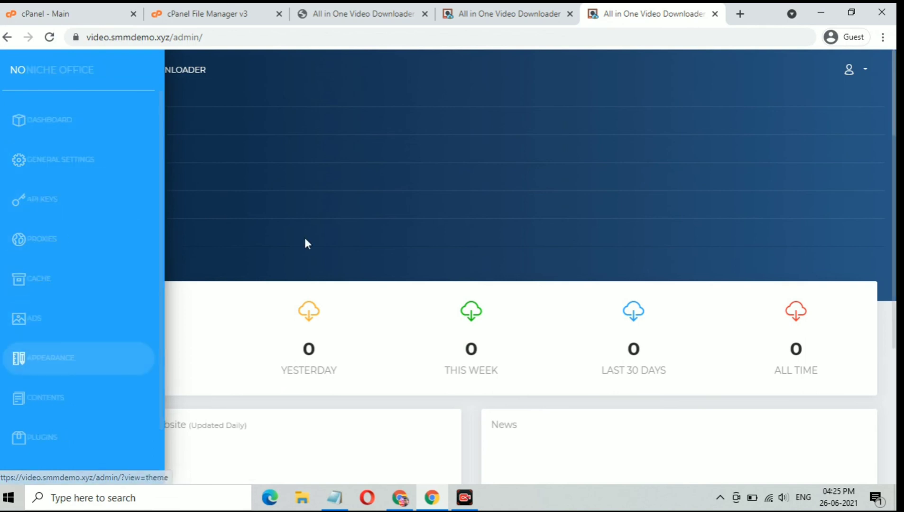
{"action": "scroll", "coordinate": [311, 236], "scroll_direction": "down", "scroll_amount": 4}
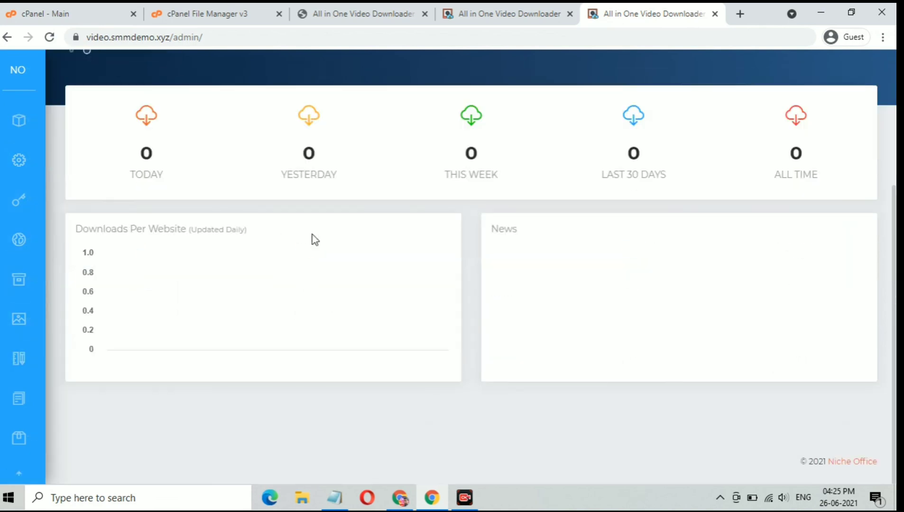
{"action": "scroll", "coordinate": [312, 237], "scroll_direction": "up", "scroll_amount": 4}
{"action": "scroll", "coordinate": [313, 239], "scroll_direction": "down", "scroll_amount": 4}
{"action": "scroll", "coordinate": [314, 239], "scroll_direction": "up", "scroll_amount": 4}
{"action": "scroll", "coordinate": [312, 236], "scroll_direction": "down", "scroll_amount": 4}
{"action": "scroll", "coordinate": [312, 235], "scroll_direction": "up", "scroll_amount": 4}
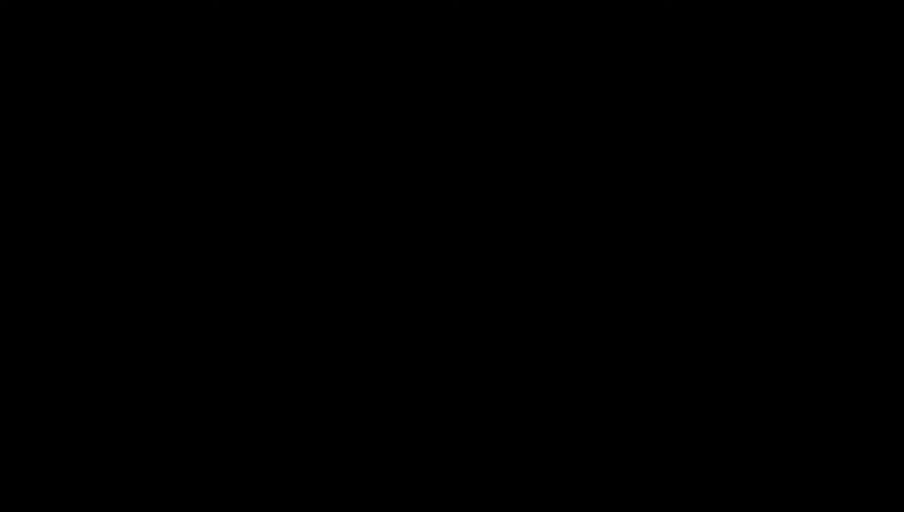